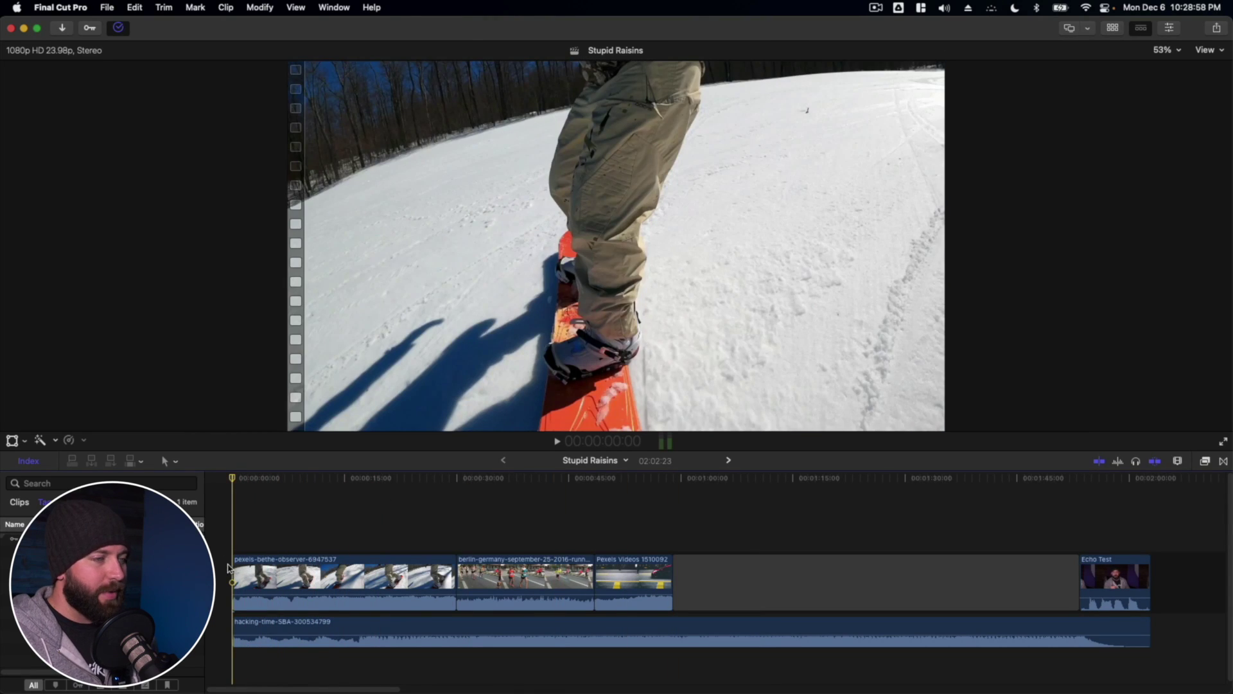
Play through the timeline, then drop the first snowboard clip's volume line to -∞ dB
scroll(426, 607, right, 2)
key(Home)
key(space)
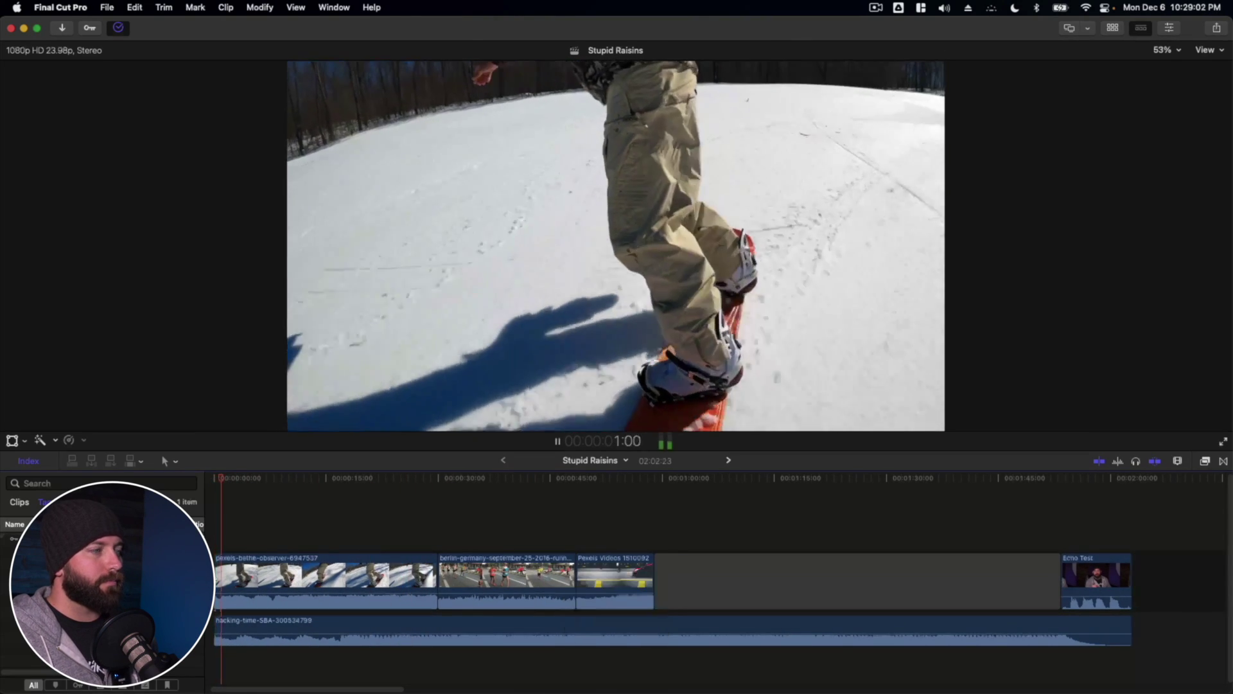
click(474, 526)
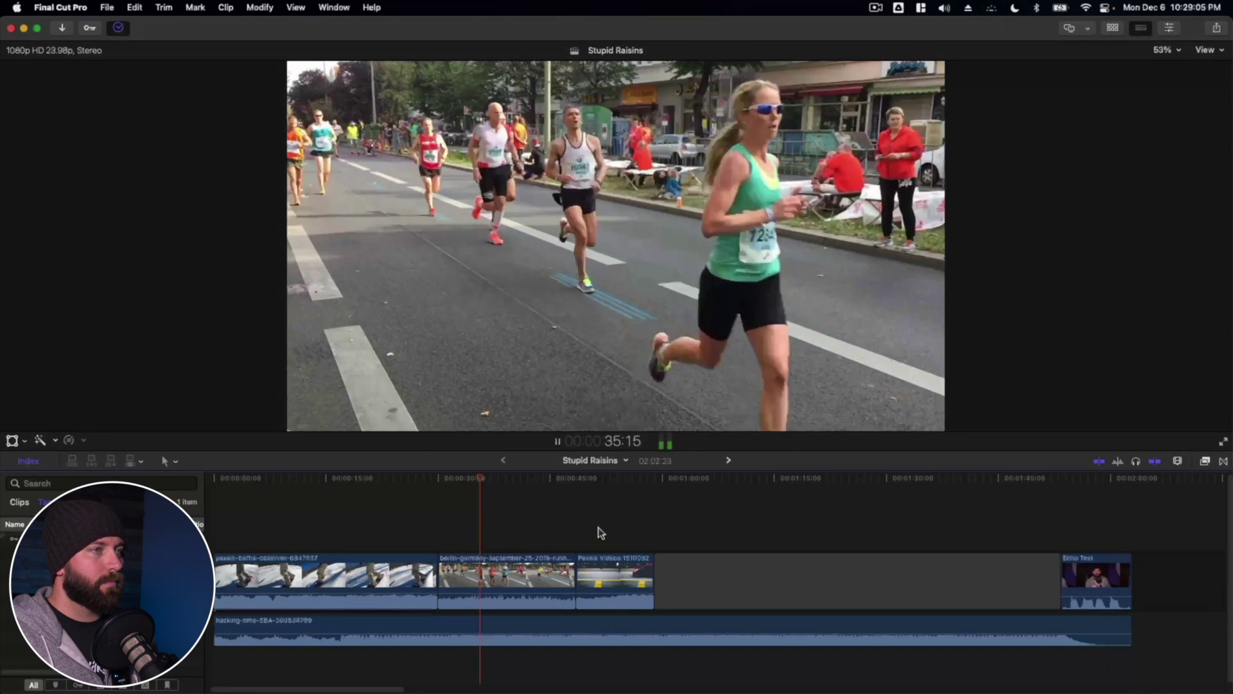
click(602, 528)
key(space)
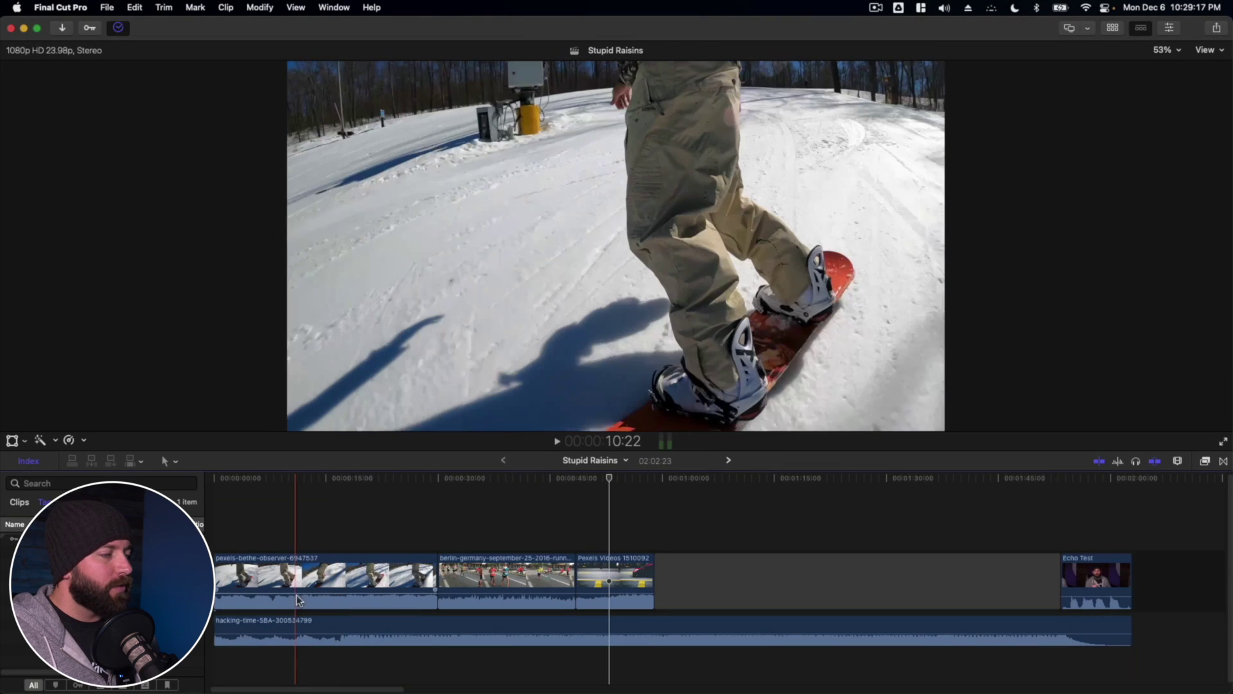
drag(294, 592, 292, 612)
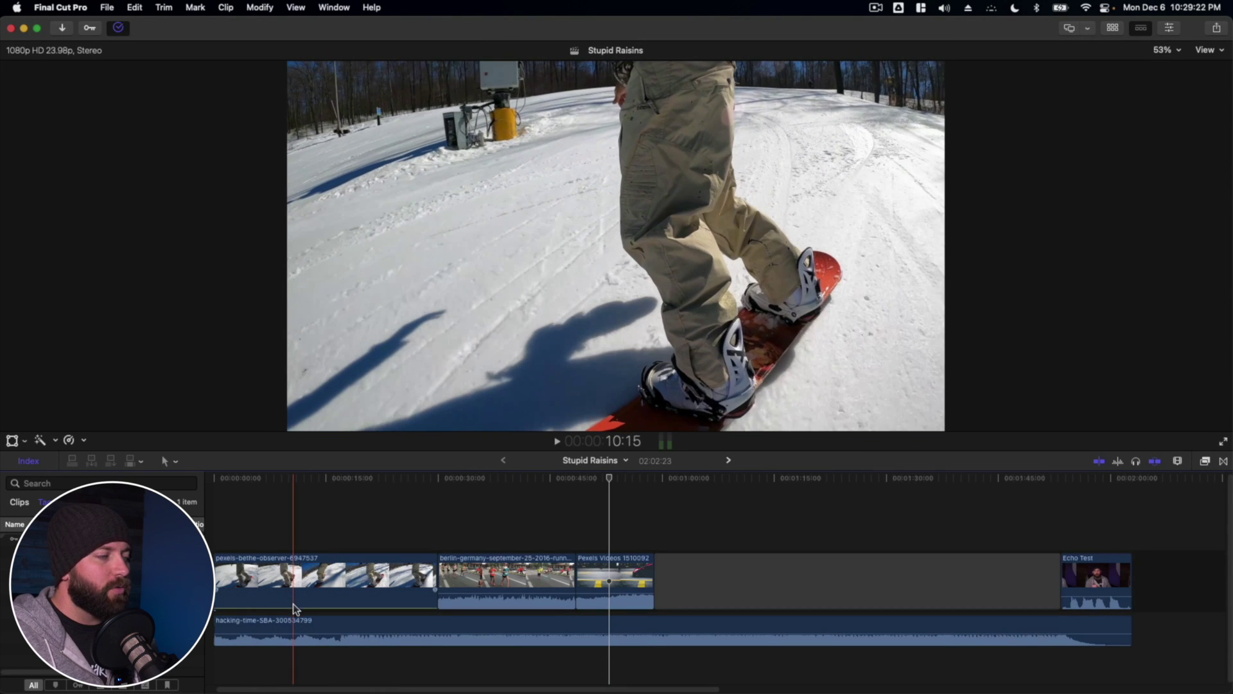
Raise the first snowboard clip's volume to about -9 dB and select the clip
drag(293, 603, 293, 603)
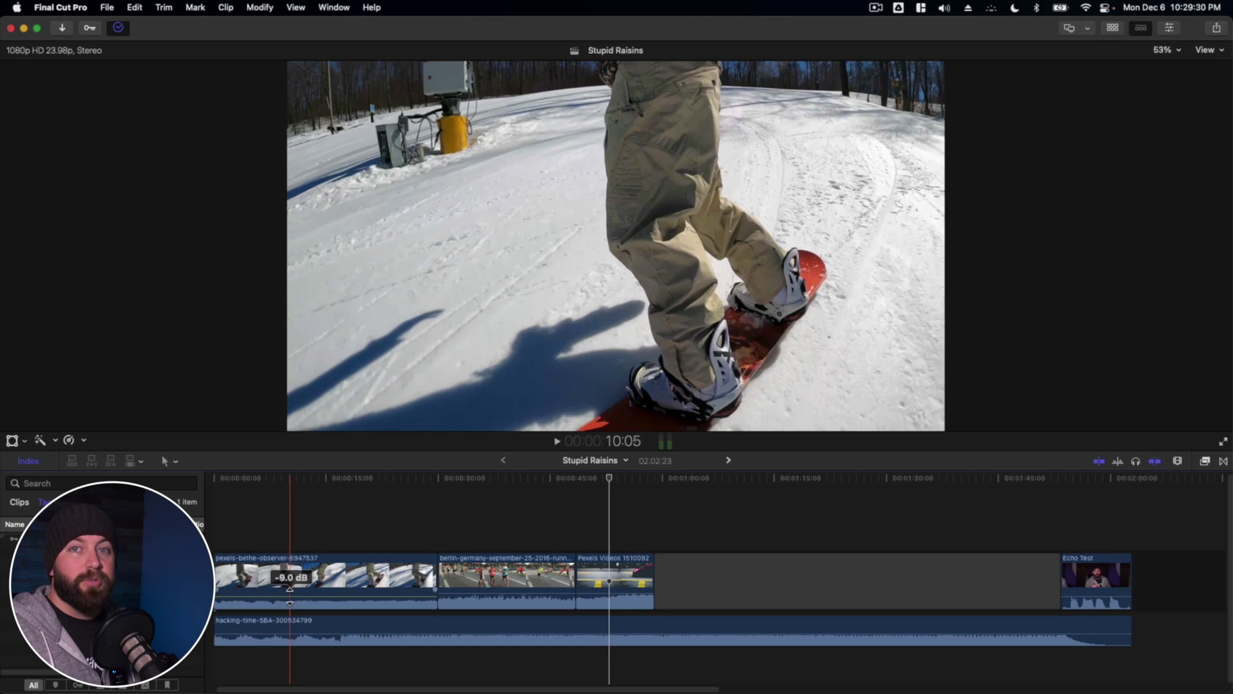
click(293, 586)
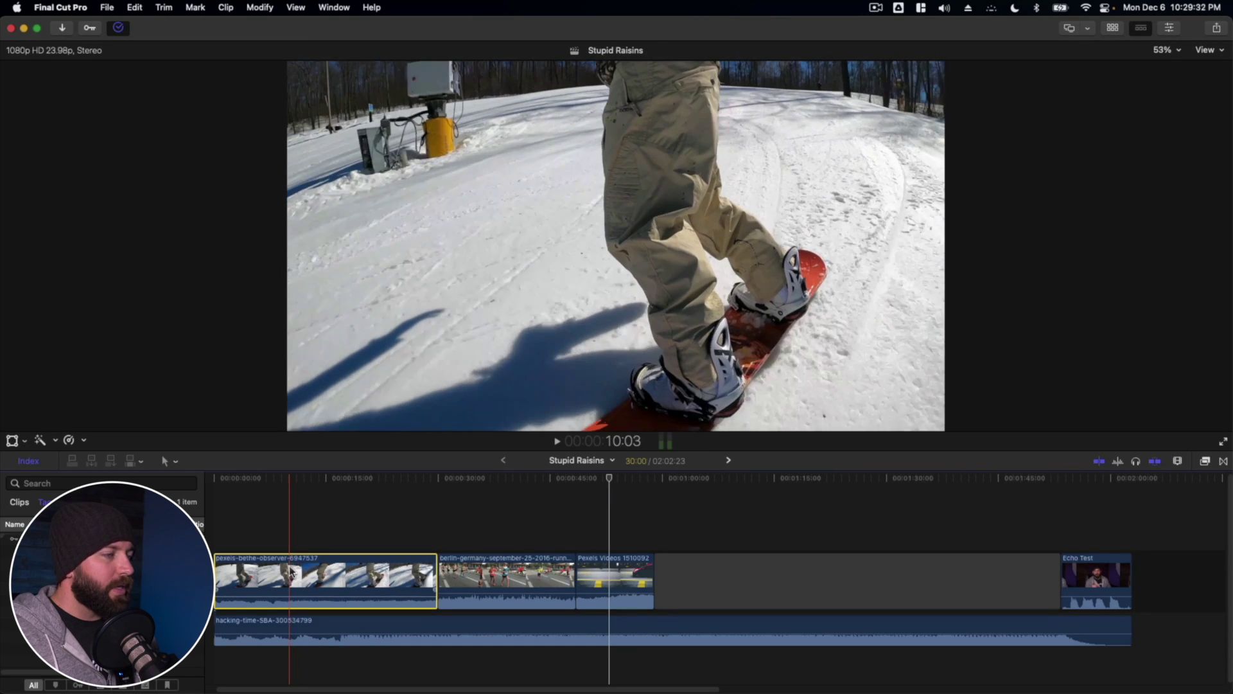
click(226, 7)
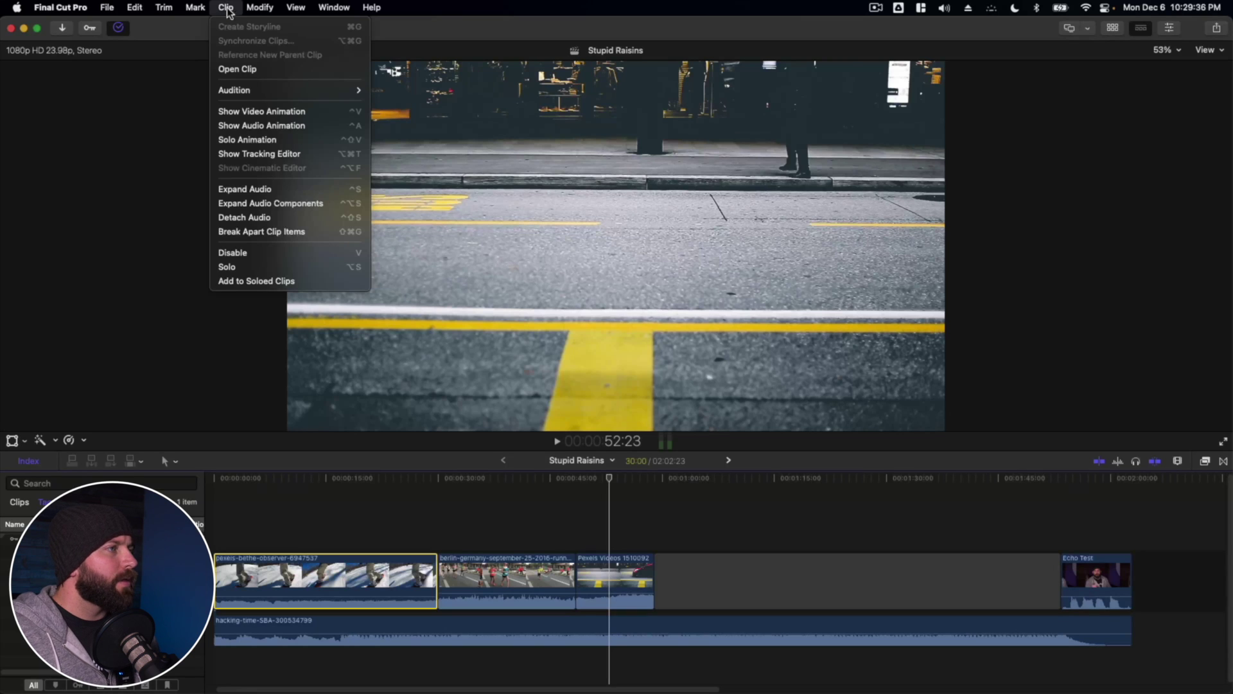
Detach the snowboard clip's audio, disable the hacking-time music, and preview the start
click(231, 222)
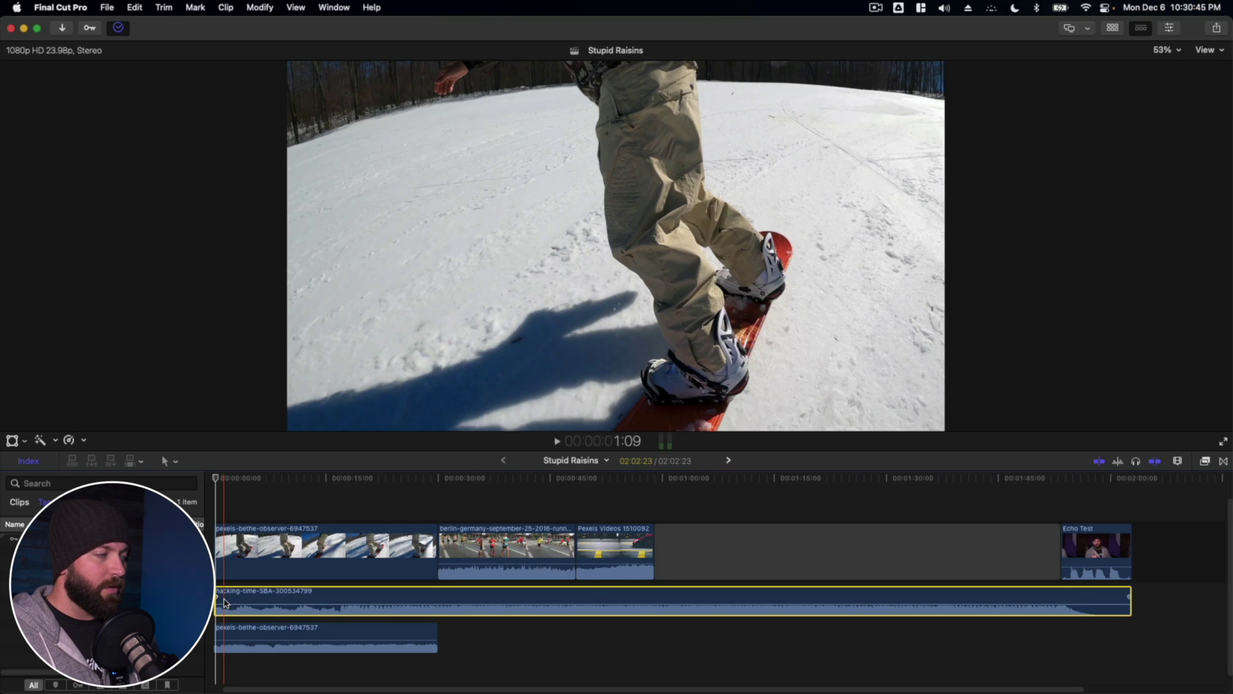
key(v)
key(space)
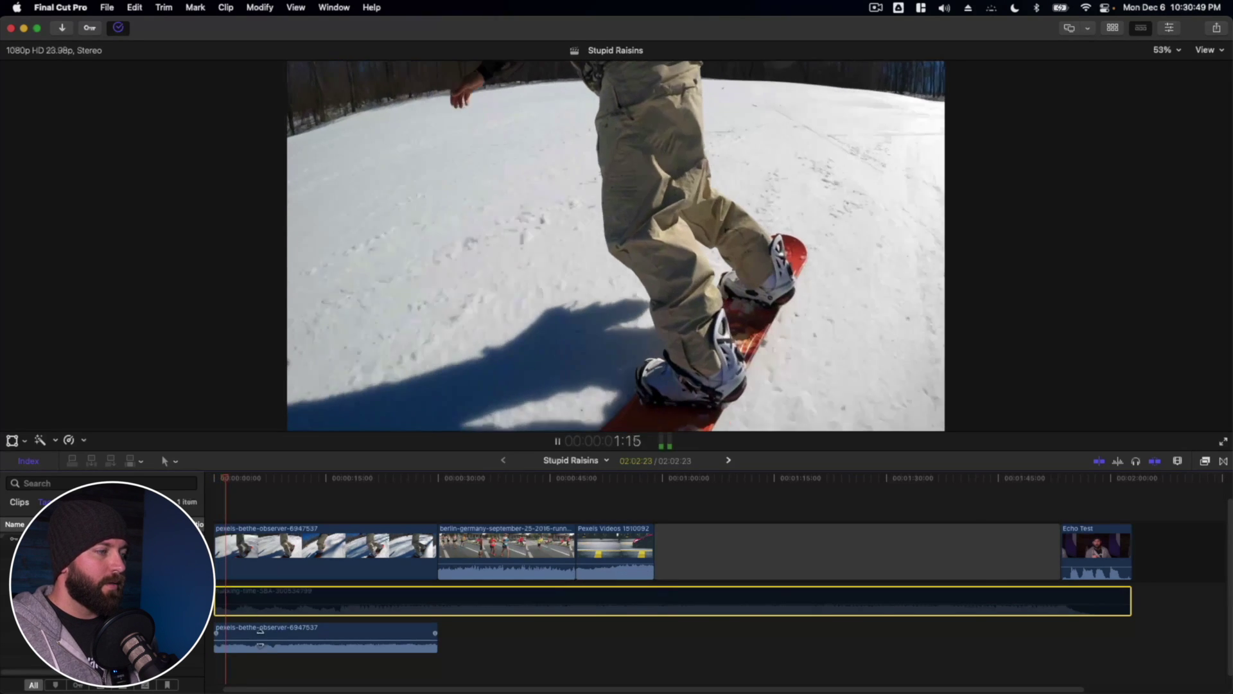
key(space)
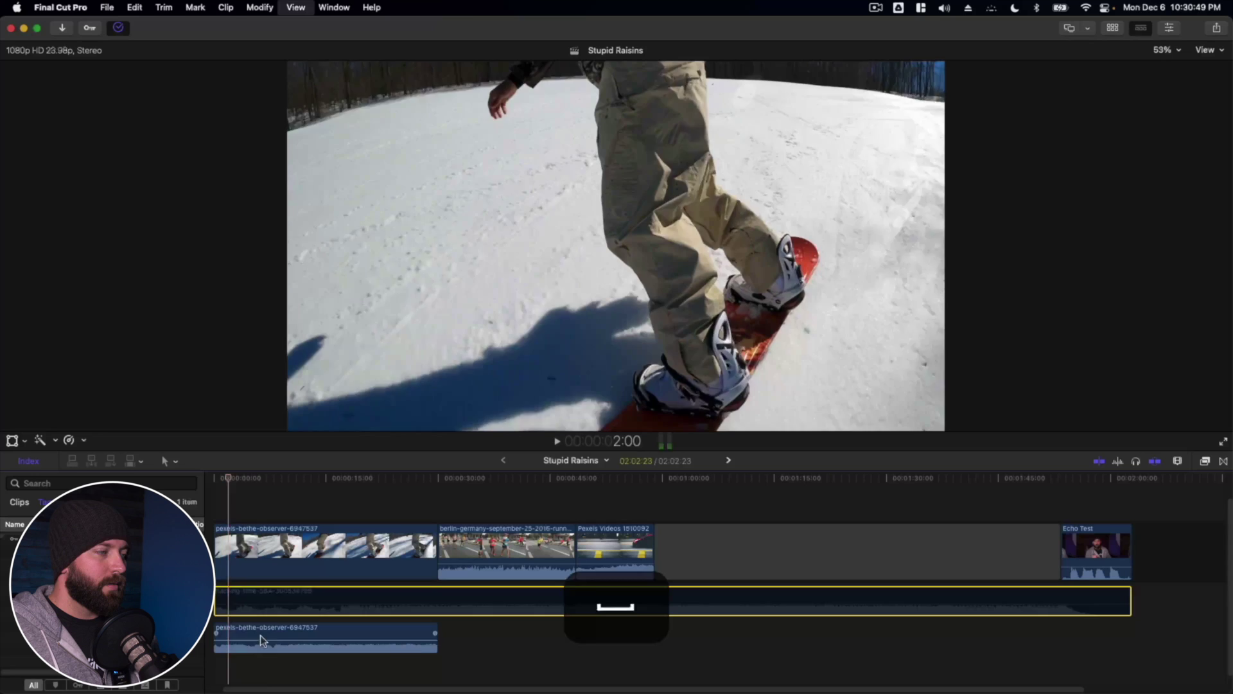
Move the detached snowboard audio clip around, then delete it
click(254, 641)
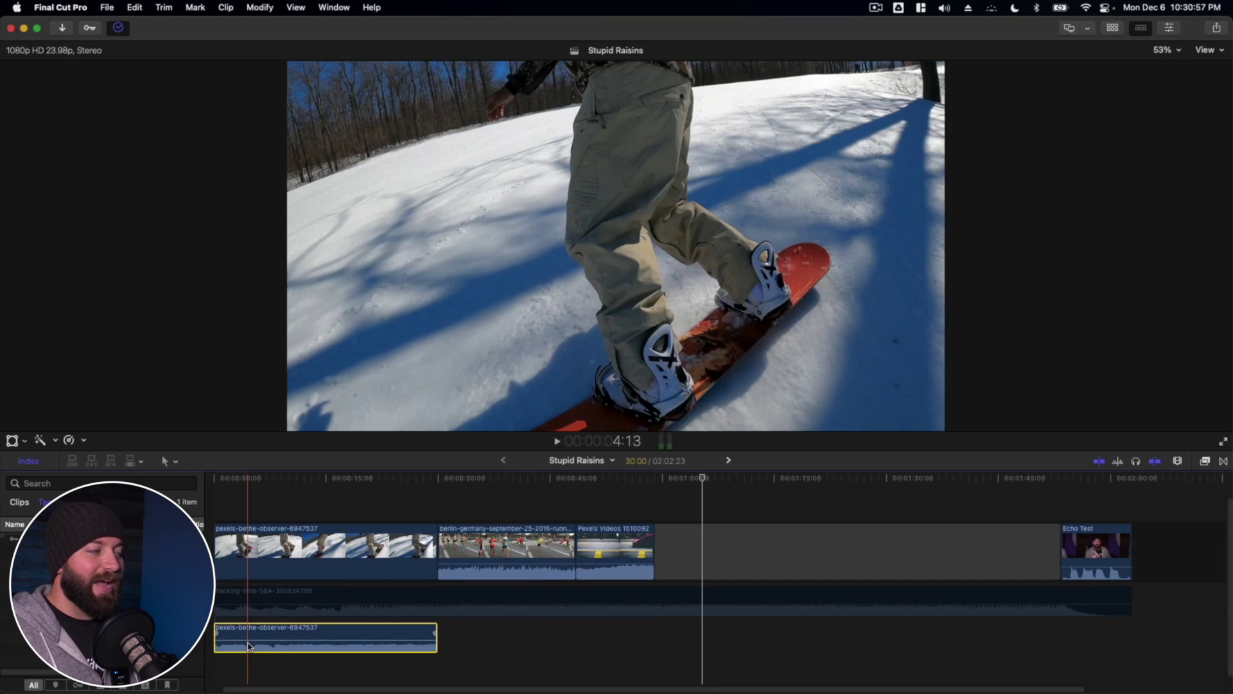
drag(249, 645, 639, 626)
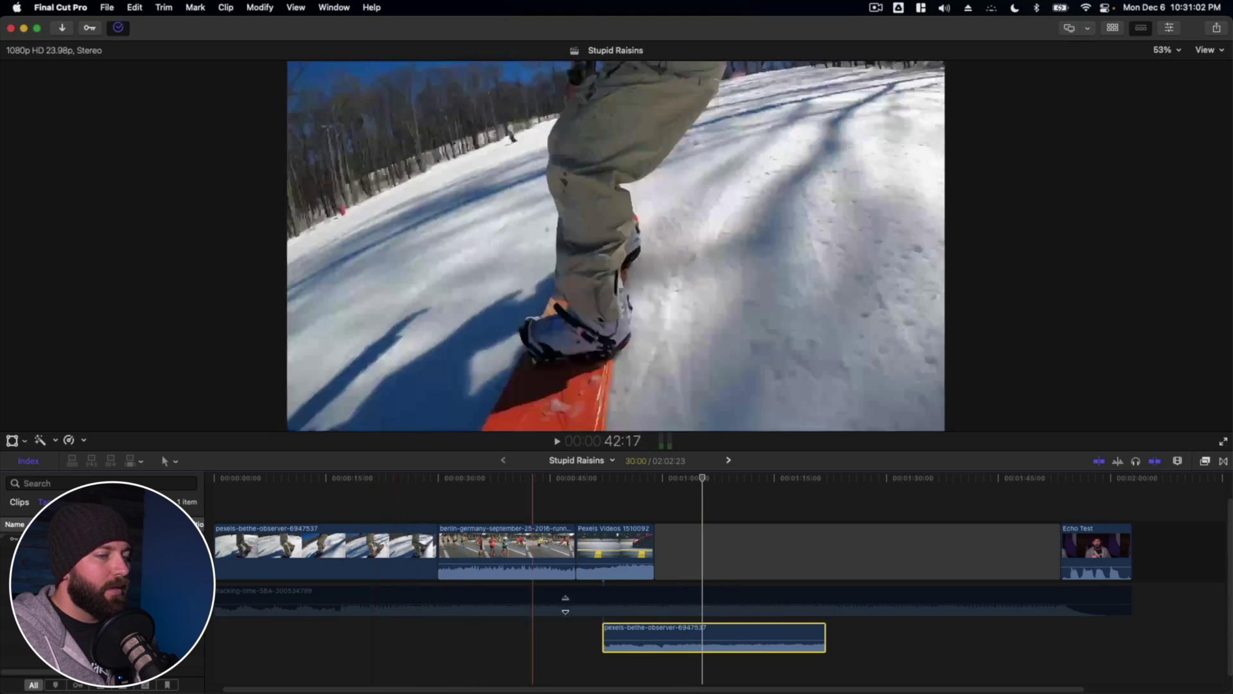
drag(619, 630, 240, 630)
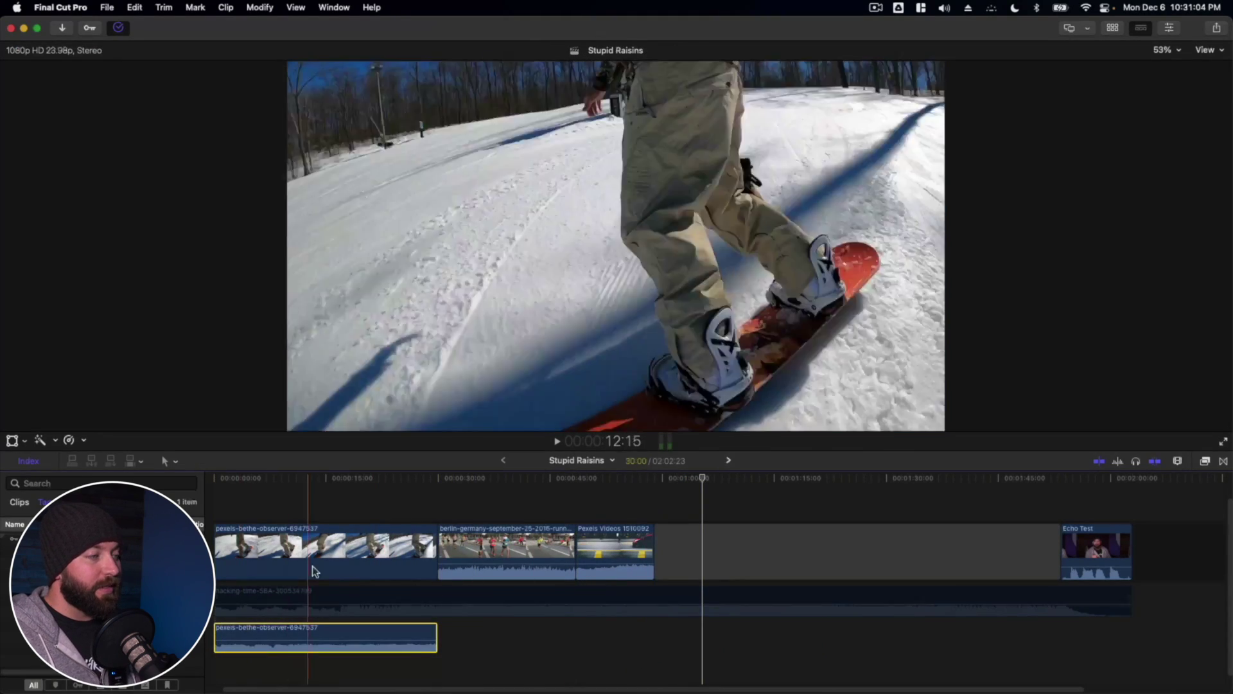
key(BackSpace)
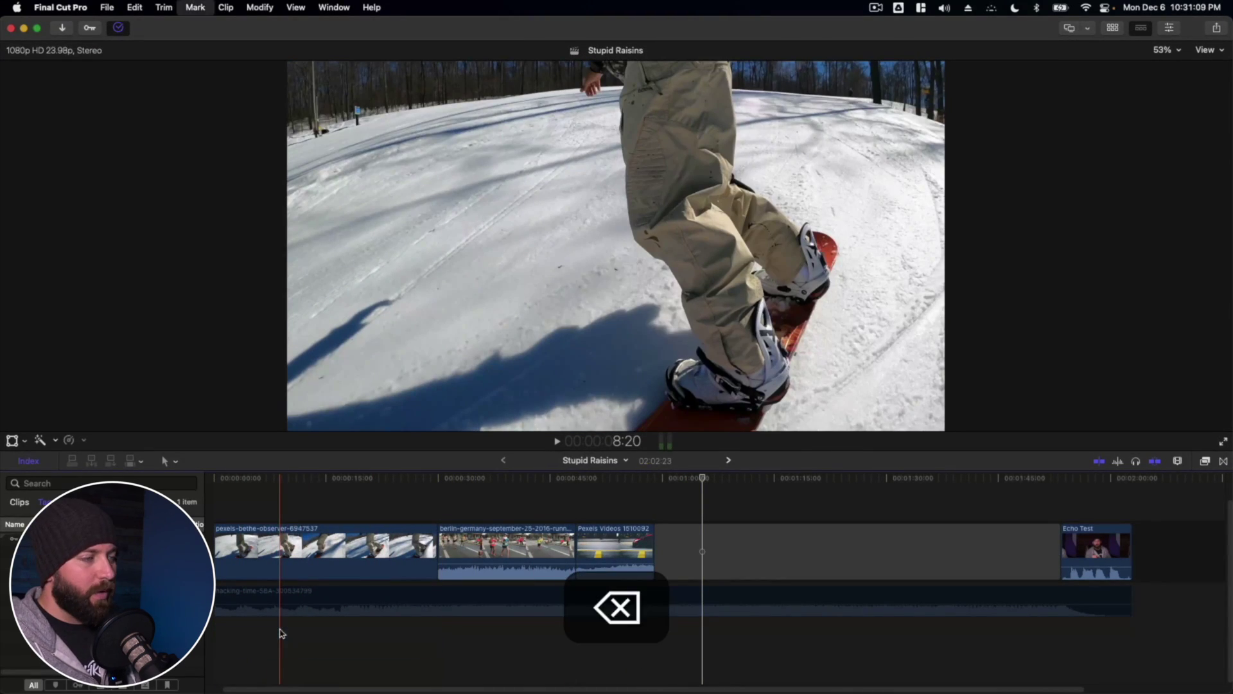
right_click(501, 572)
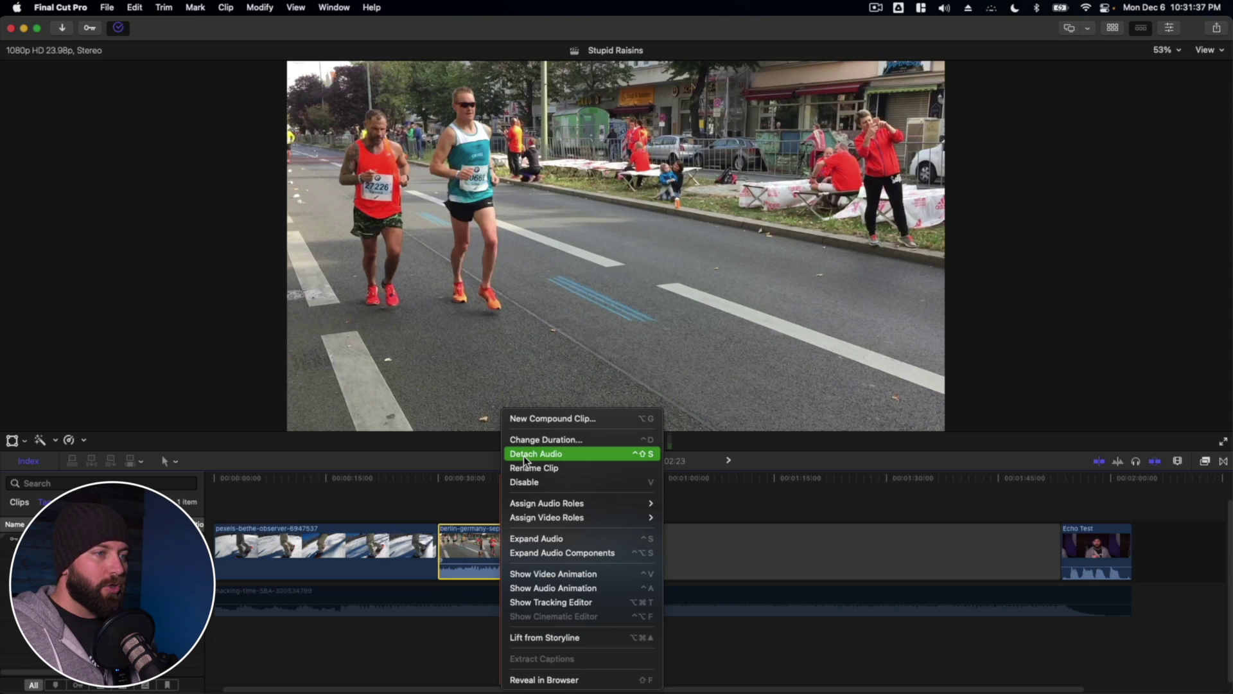
Detach the Berlin marathon clip's audio with Shift+Ctrl+S and re-enable the hacking-time music
click(460, 498)
key(ctrl+shift+s)
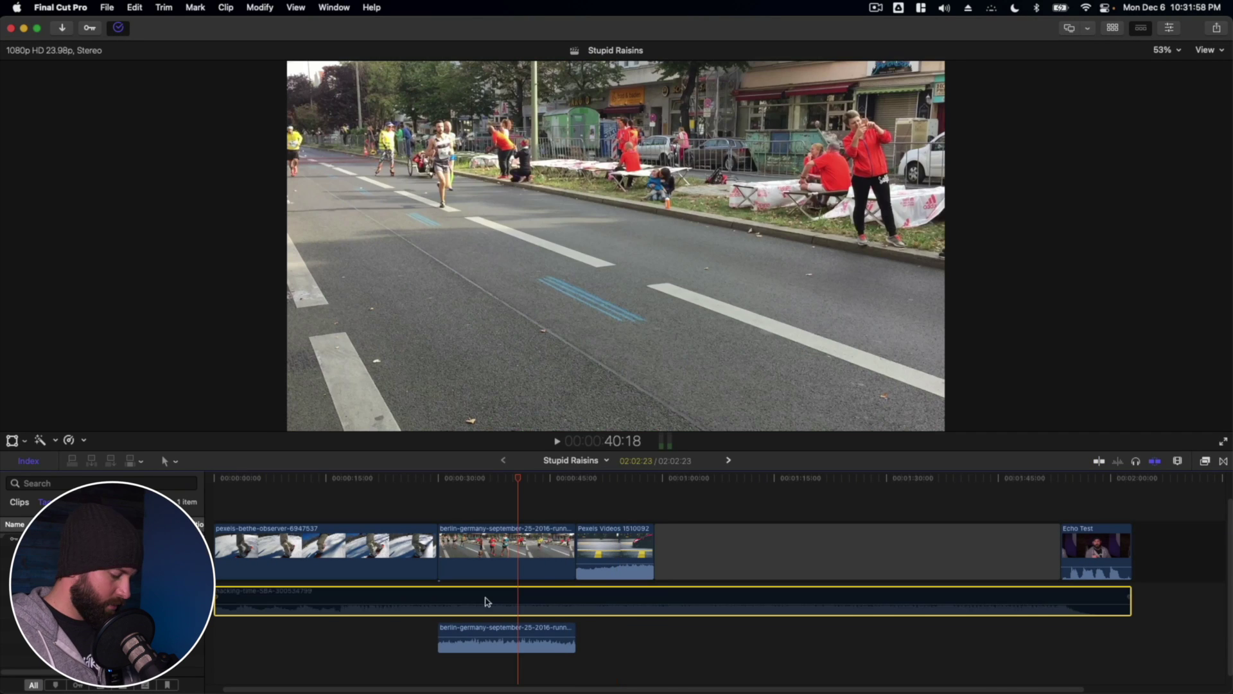
key(v)
key(v)
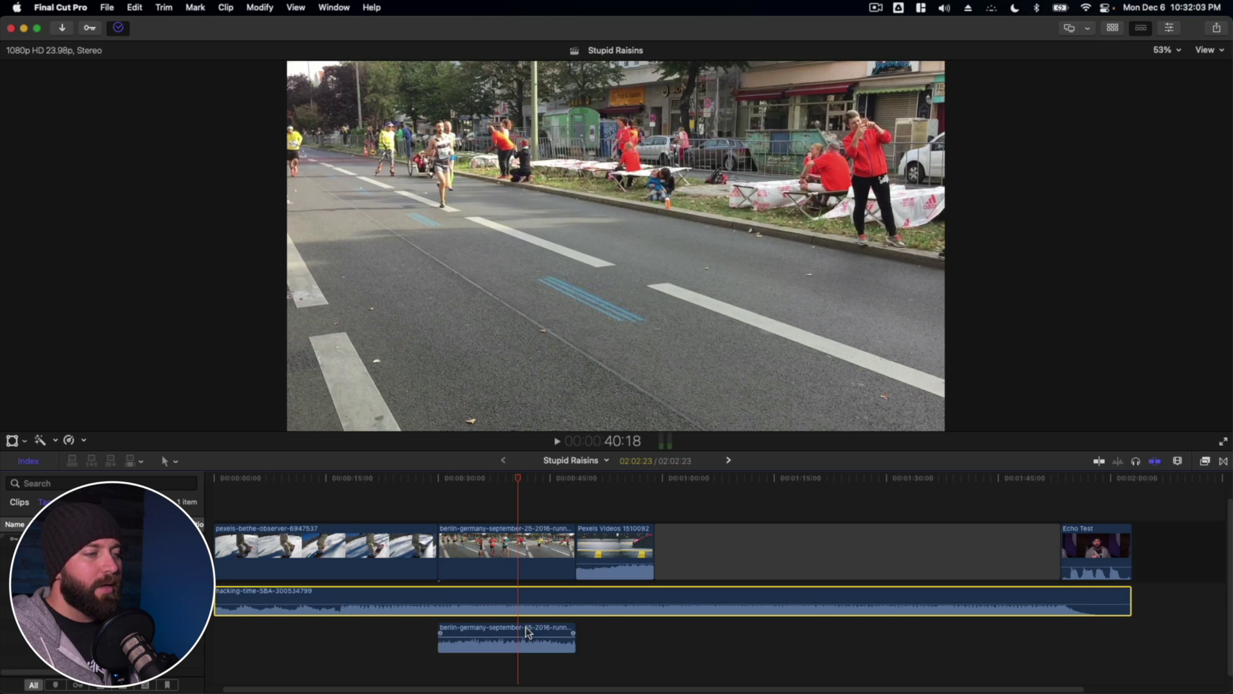
click(527, 632)
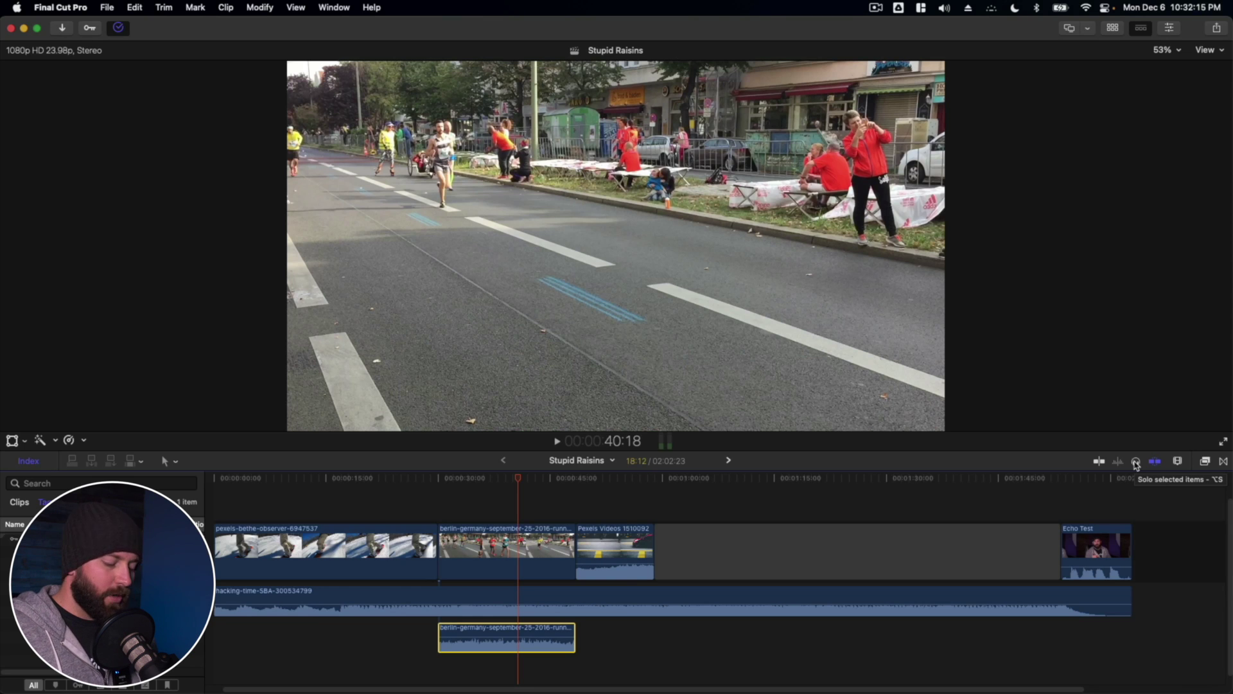
Solo the Berlin clip's separated audio and play it from 30 seconds
click(1135, 462)
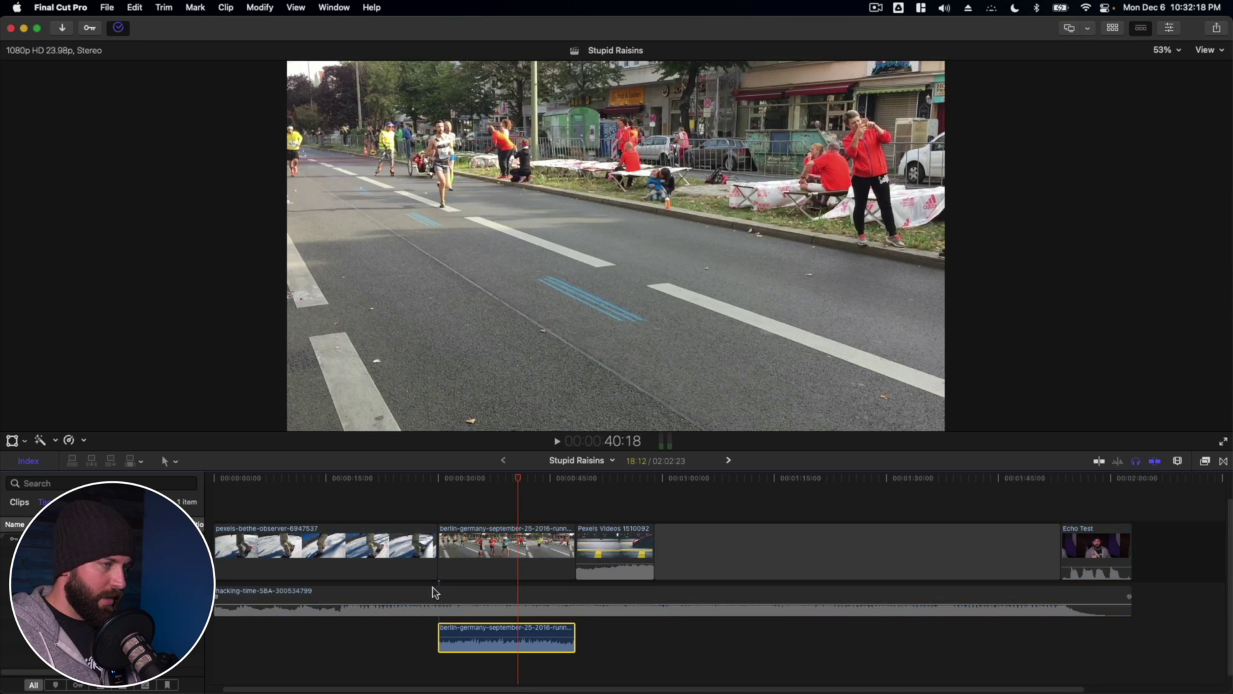
click(433, 499)
key(space)
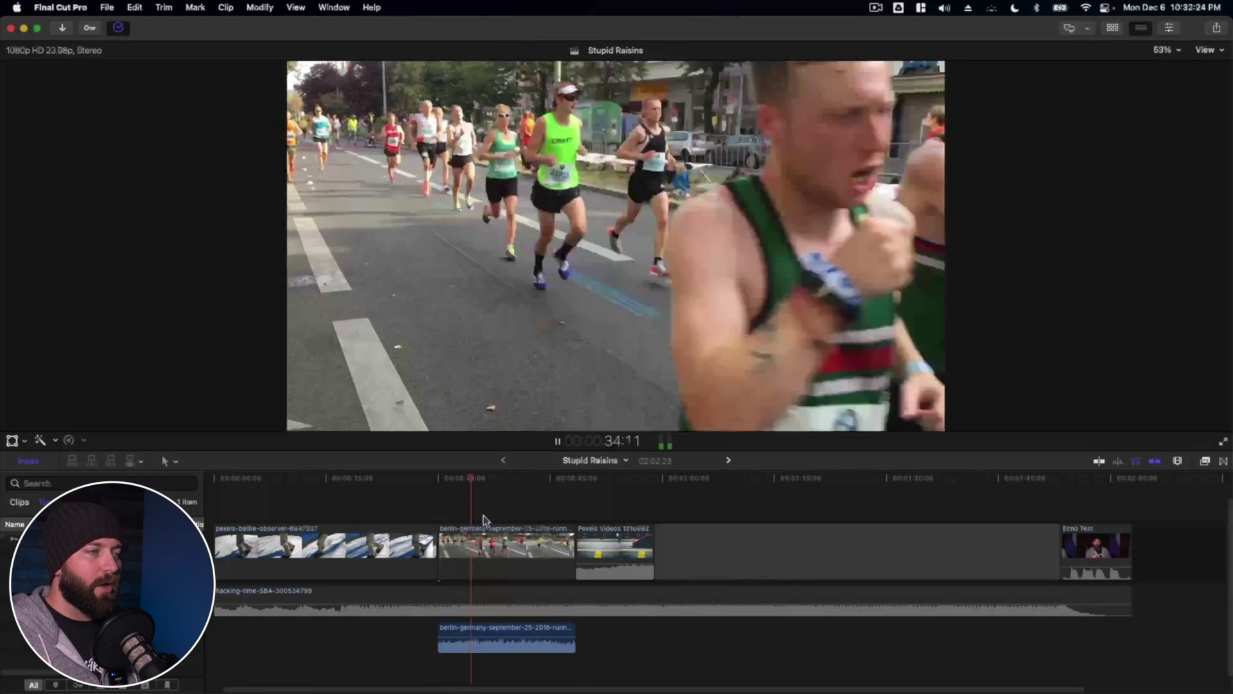
key(space)
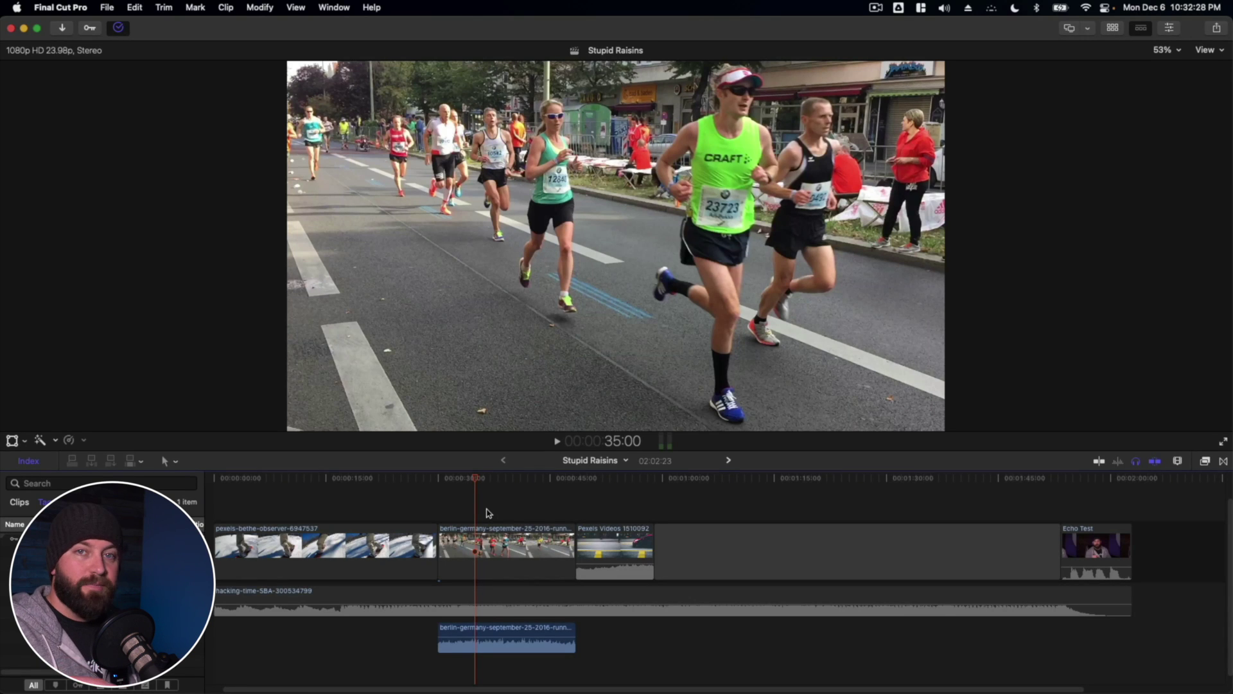
Solo the hacking-time music clip with Option+S and play it on its own
click(610, 558)
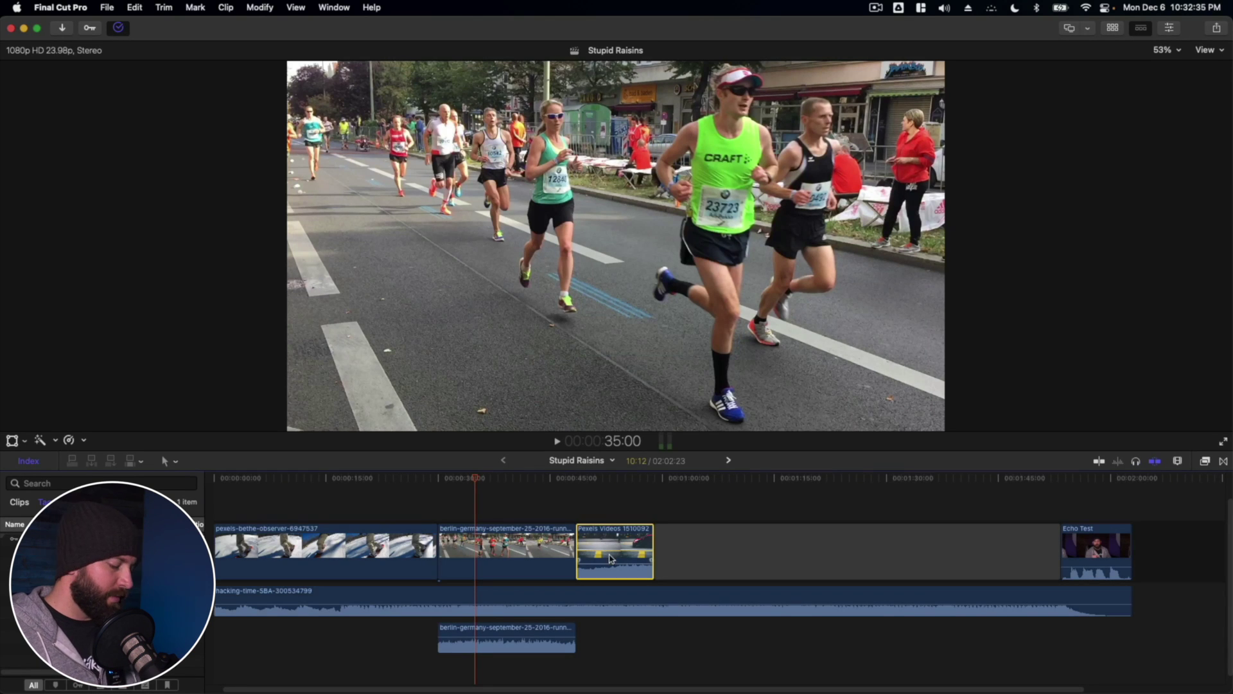
click(524, 590)
key(alt)
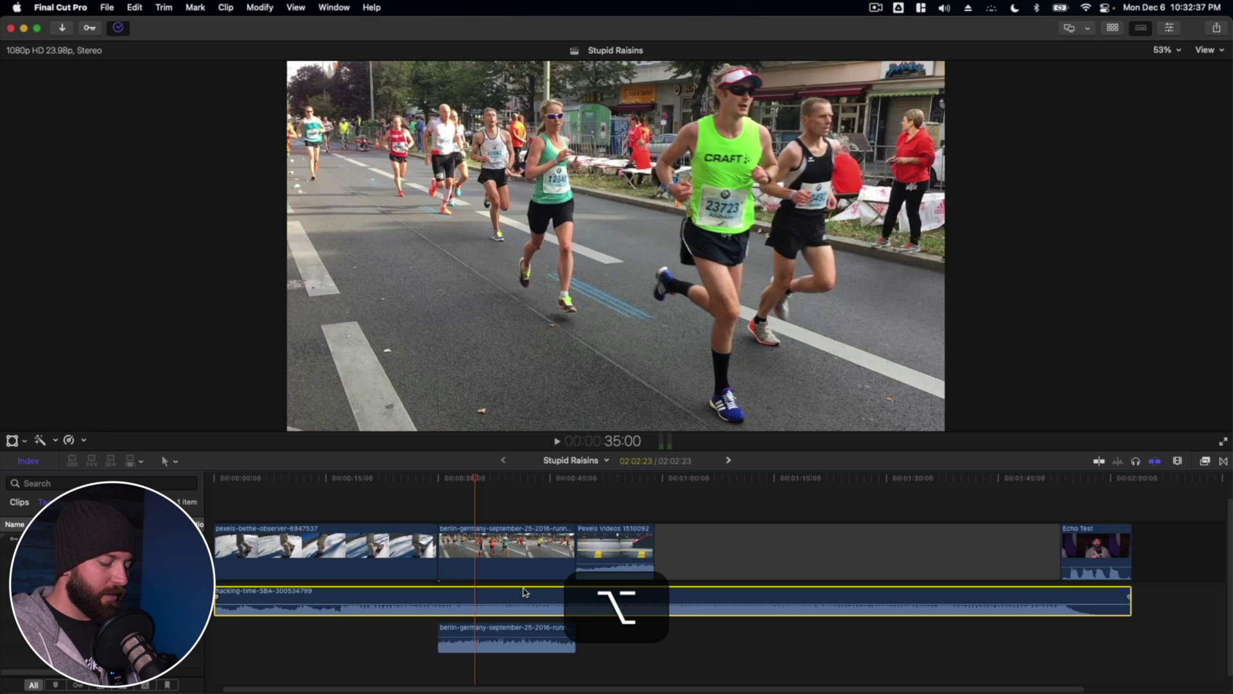
key(alt+s)
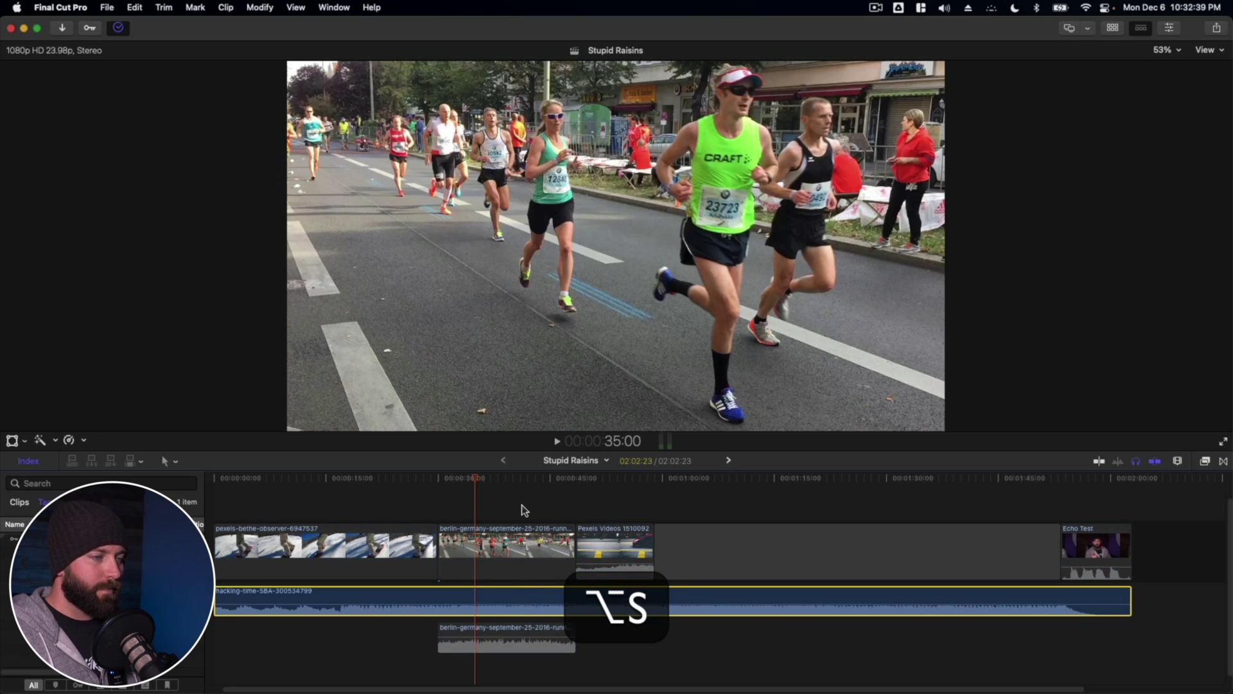
key(space)
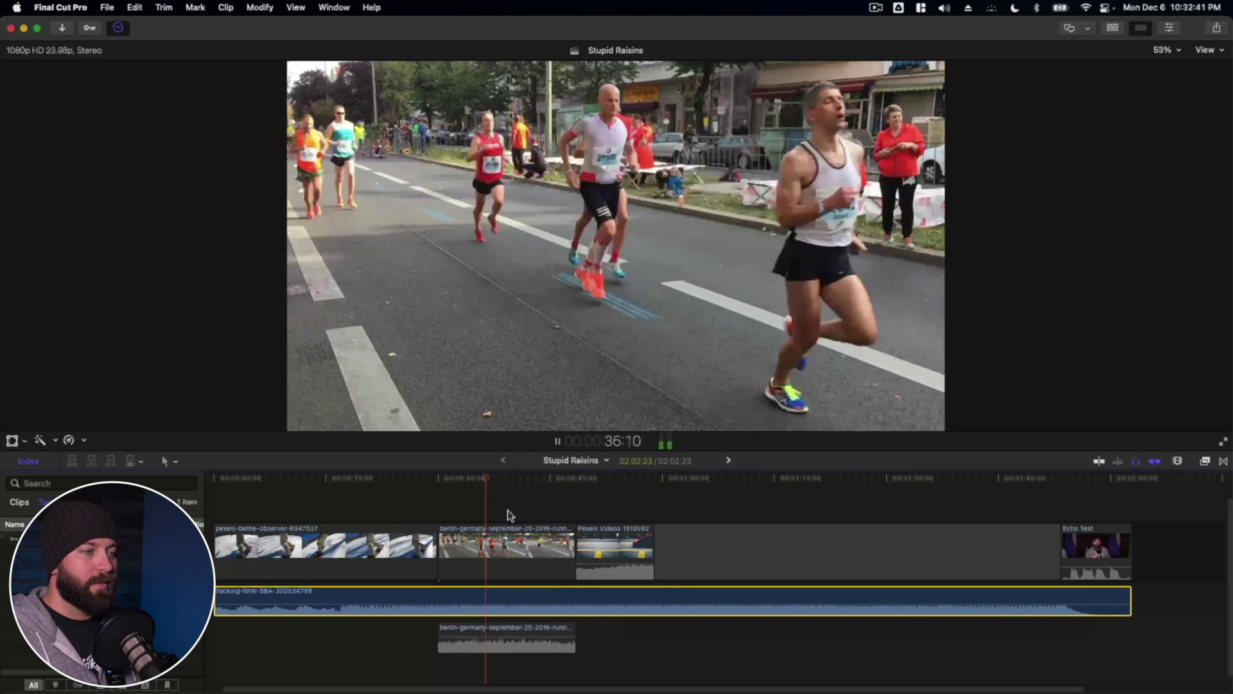
key(space)
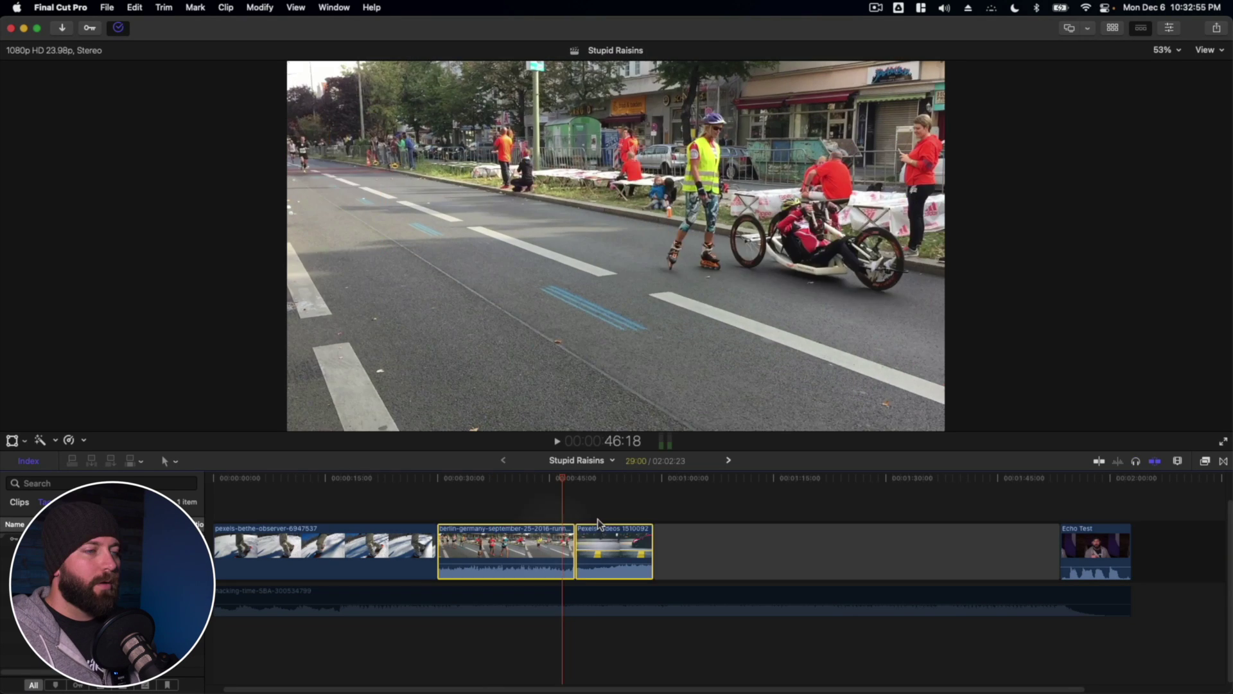
click(598, 523)
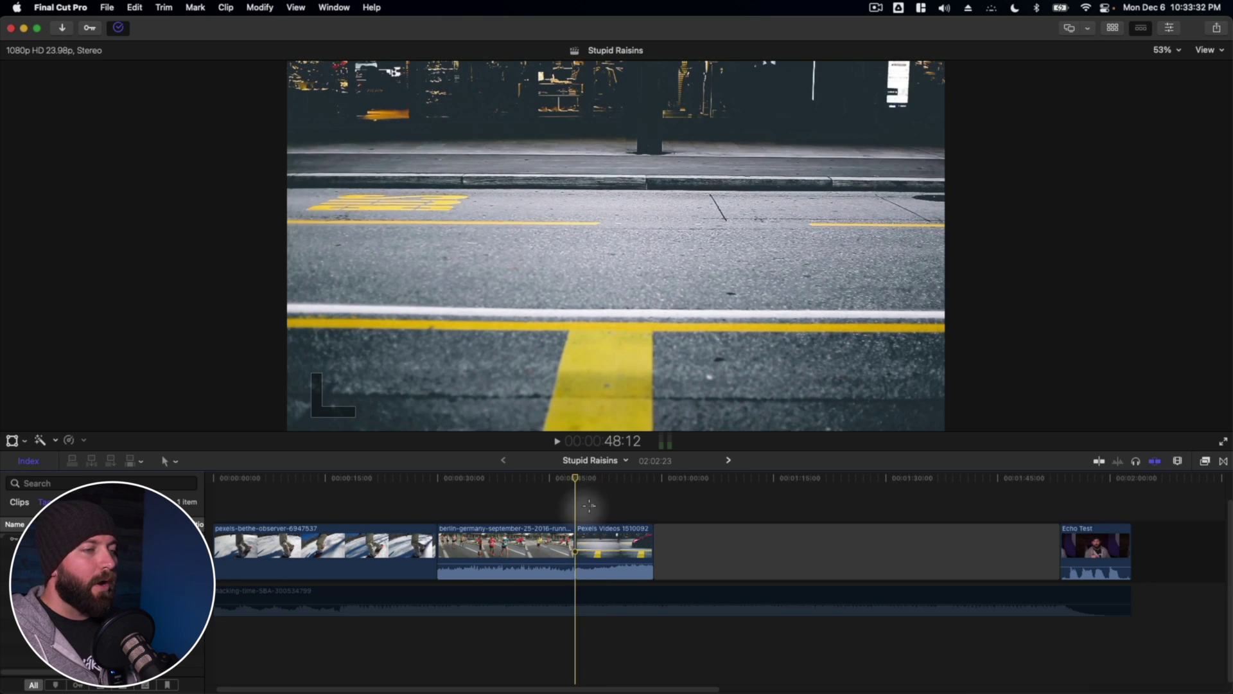
Expand the audio of the Berlin and Pexels clips into separate rows
shift+click(544, 537)
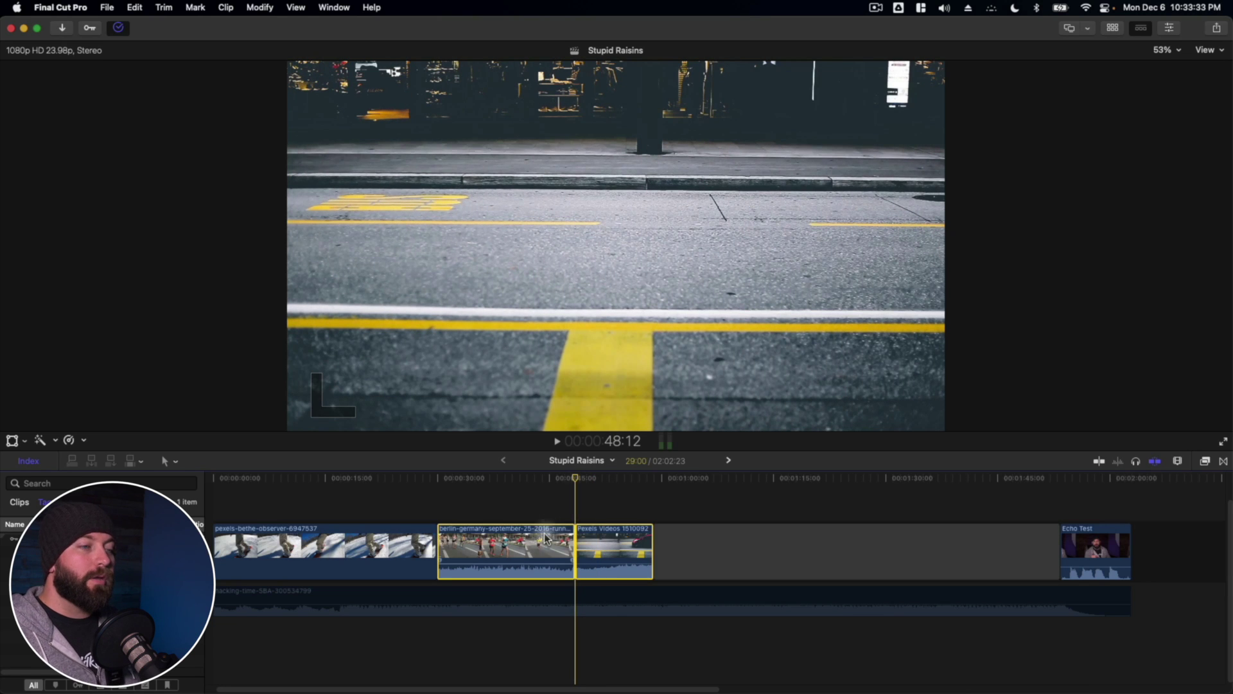
right_click(545, 537)
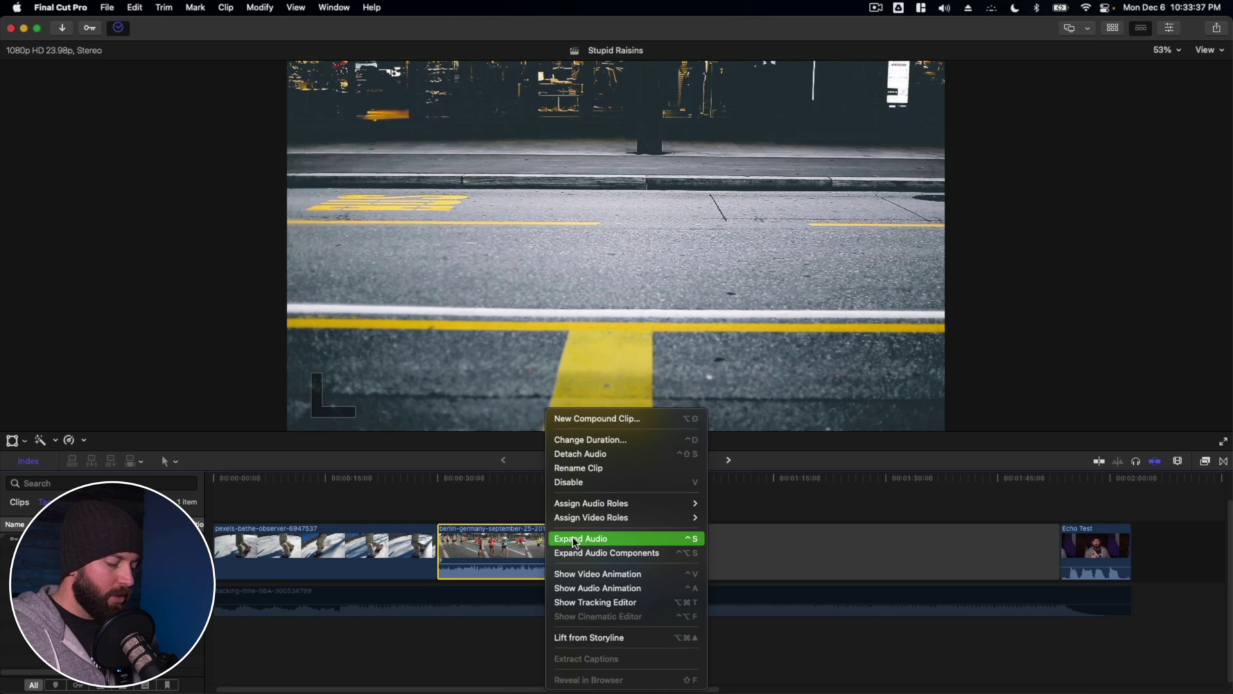
key(ctrl+s)
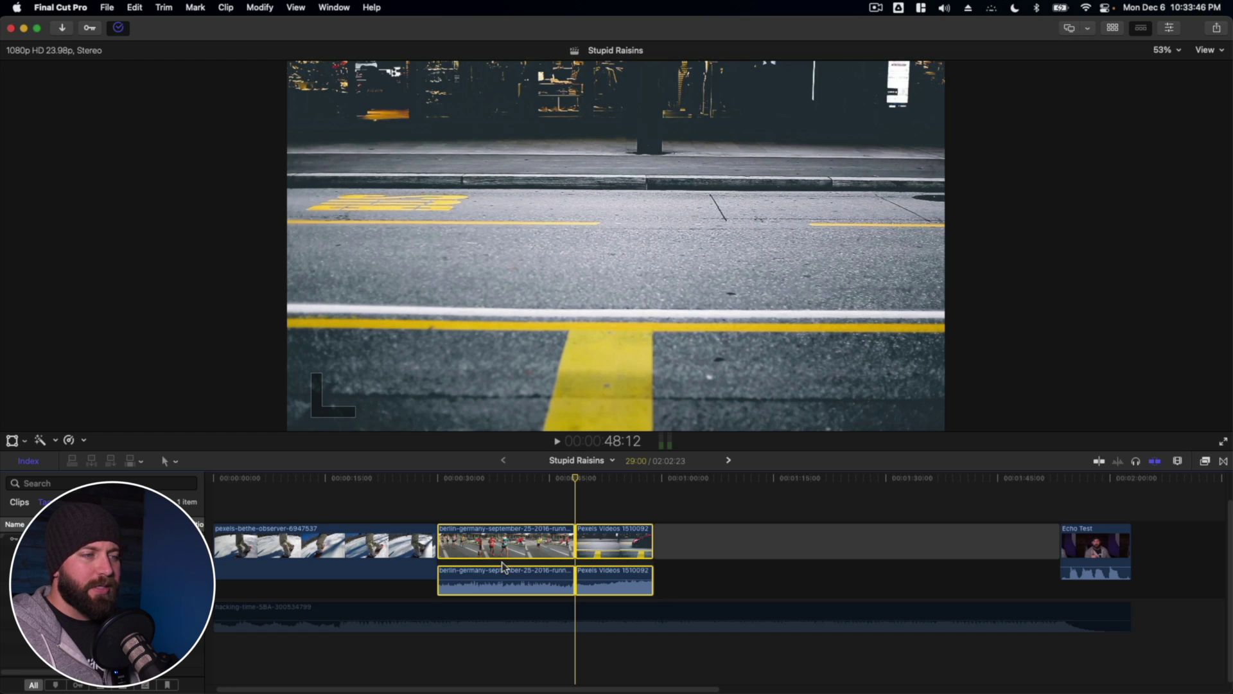
scroll(503, 566, left, 2)
mouse_move(504, 574)
mouse_down()
mouse_move(533, 576)
mouse_move(502, 577)
mouse_up()
Drag the berlin video edit point so its sound overlaps the Pexels clip
click(523, 574)
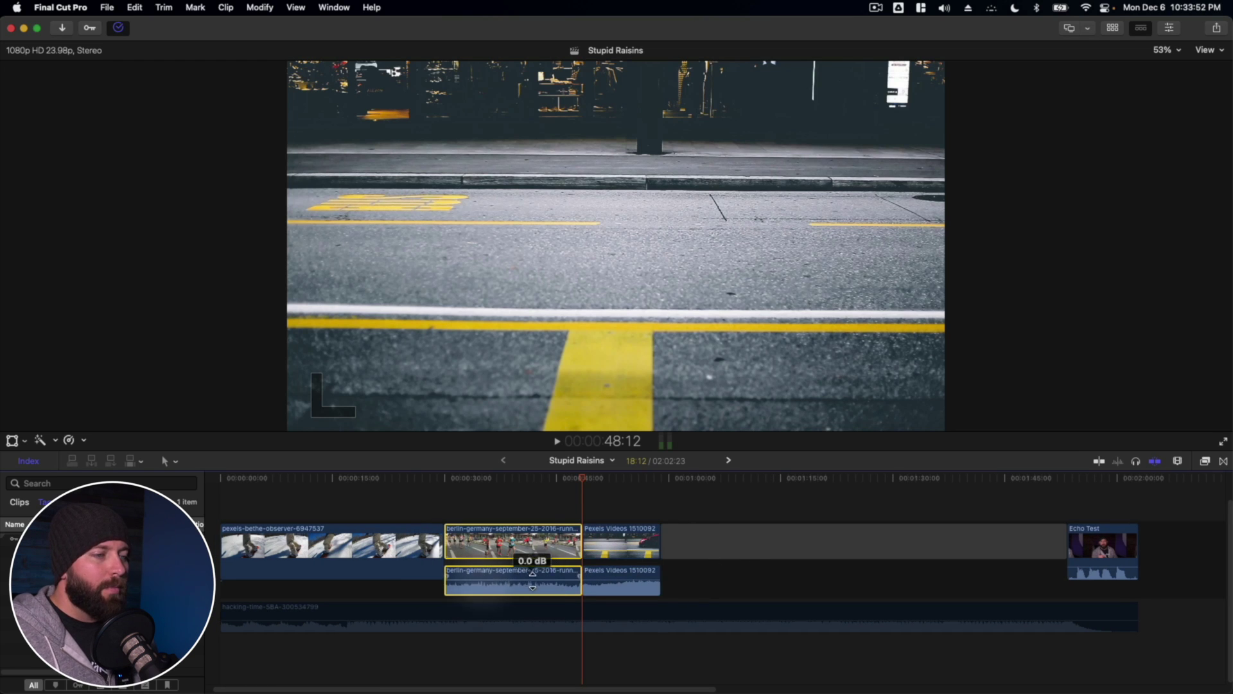
drag(578, 574, 600, 572)
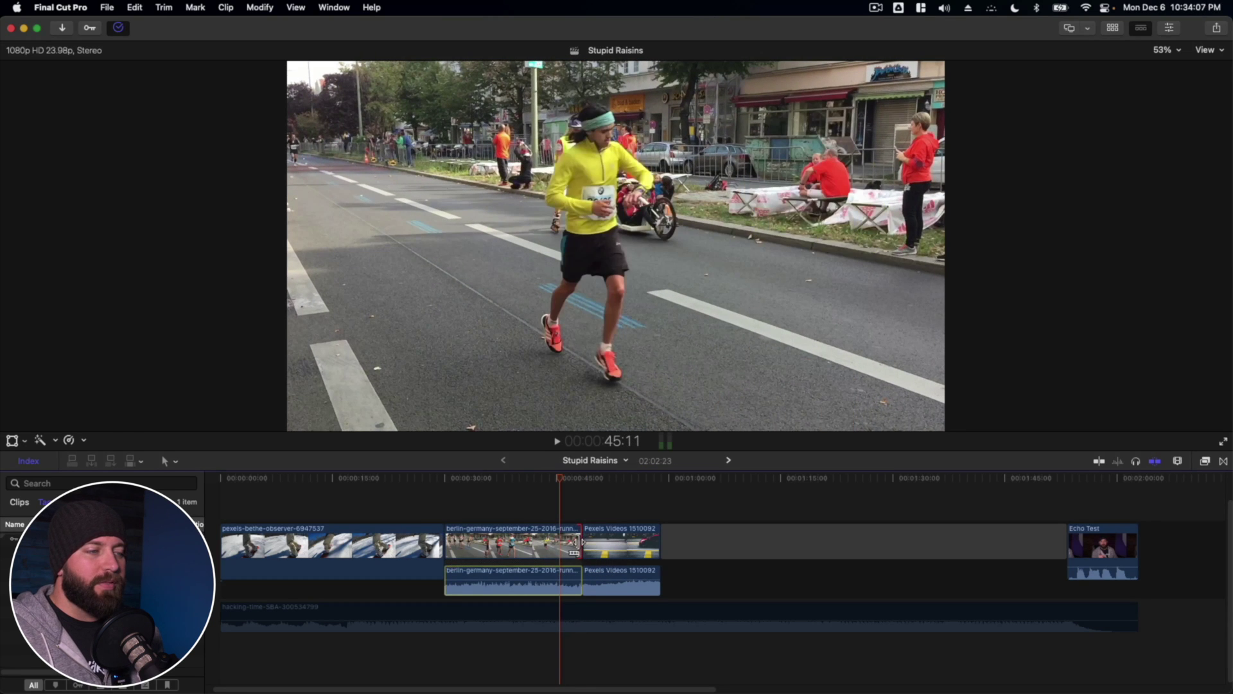
drag(576, 541, 566, 526)
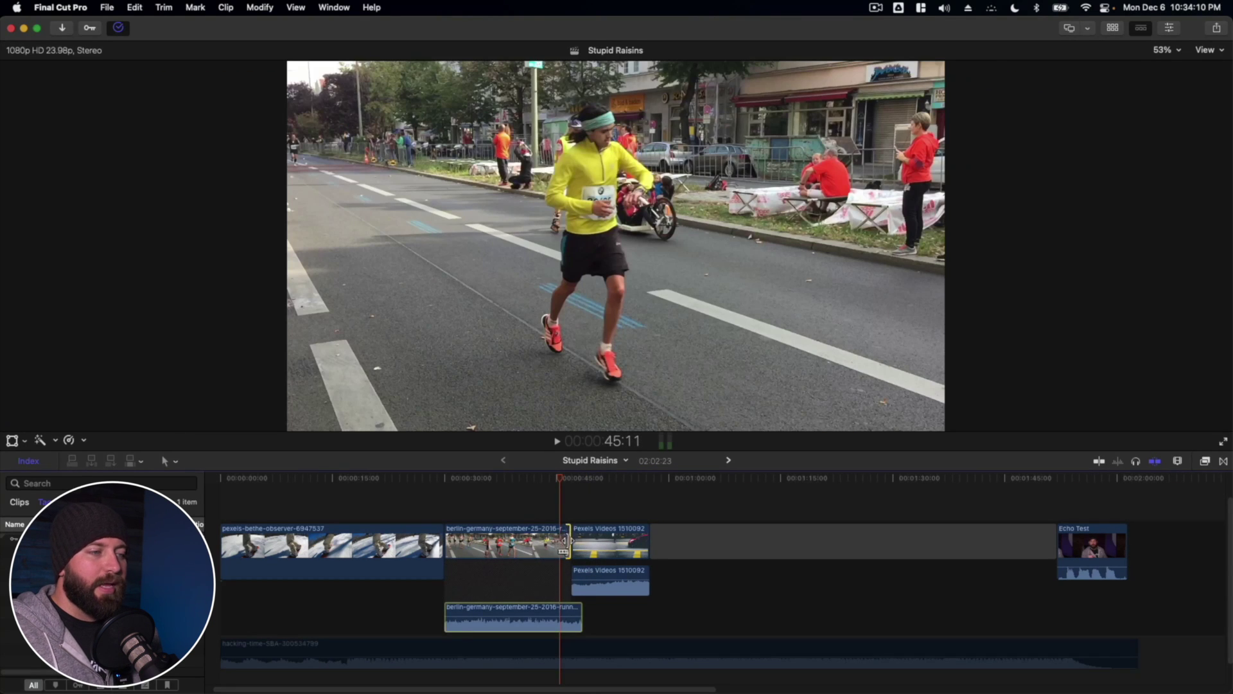
click(580, 531)
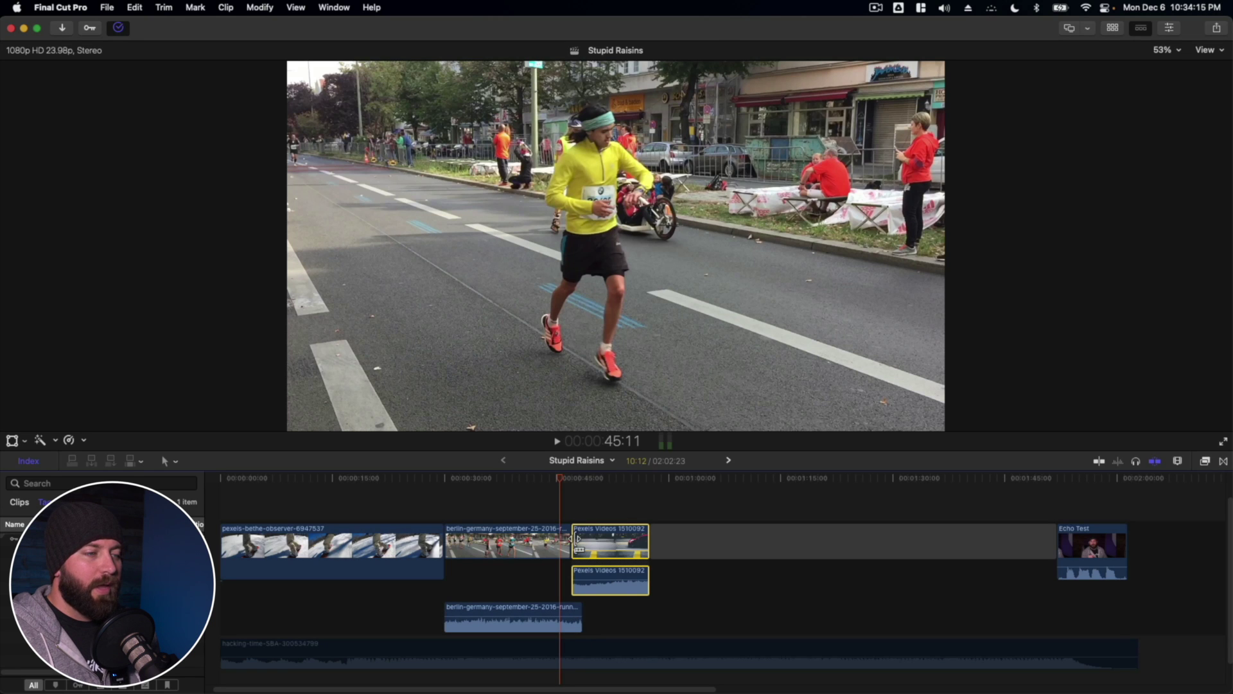
drag(576, 542, 586, 575)
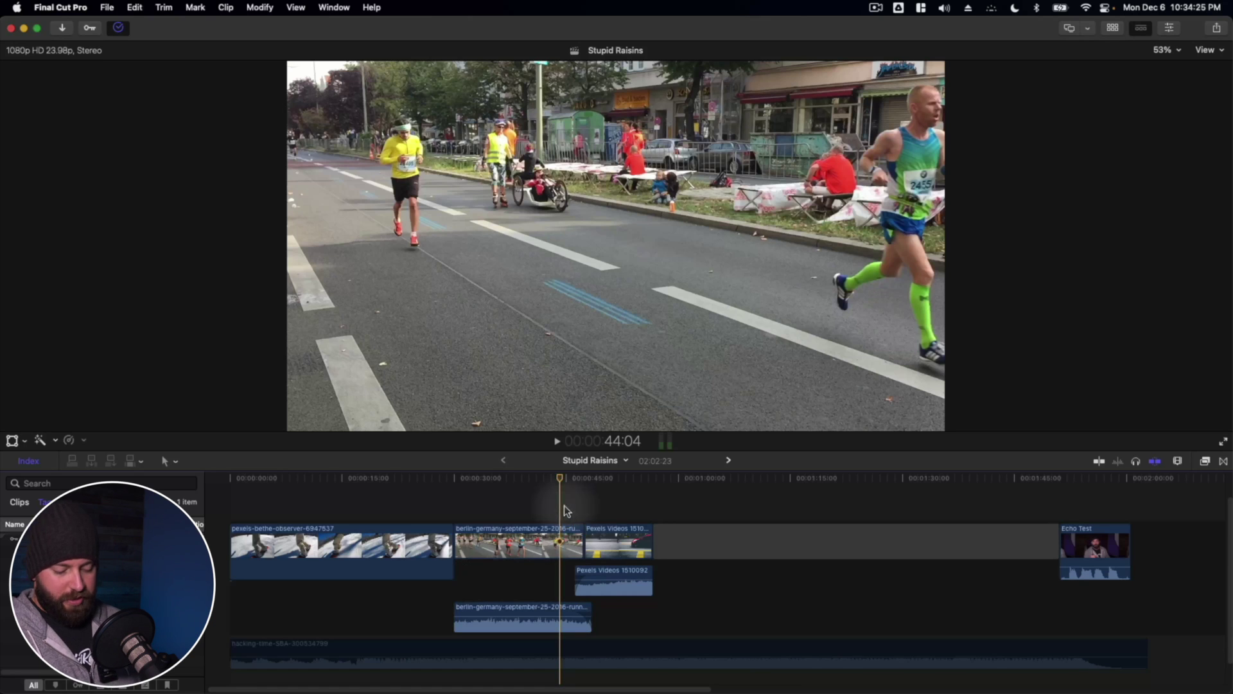
key(space)
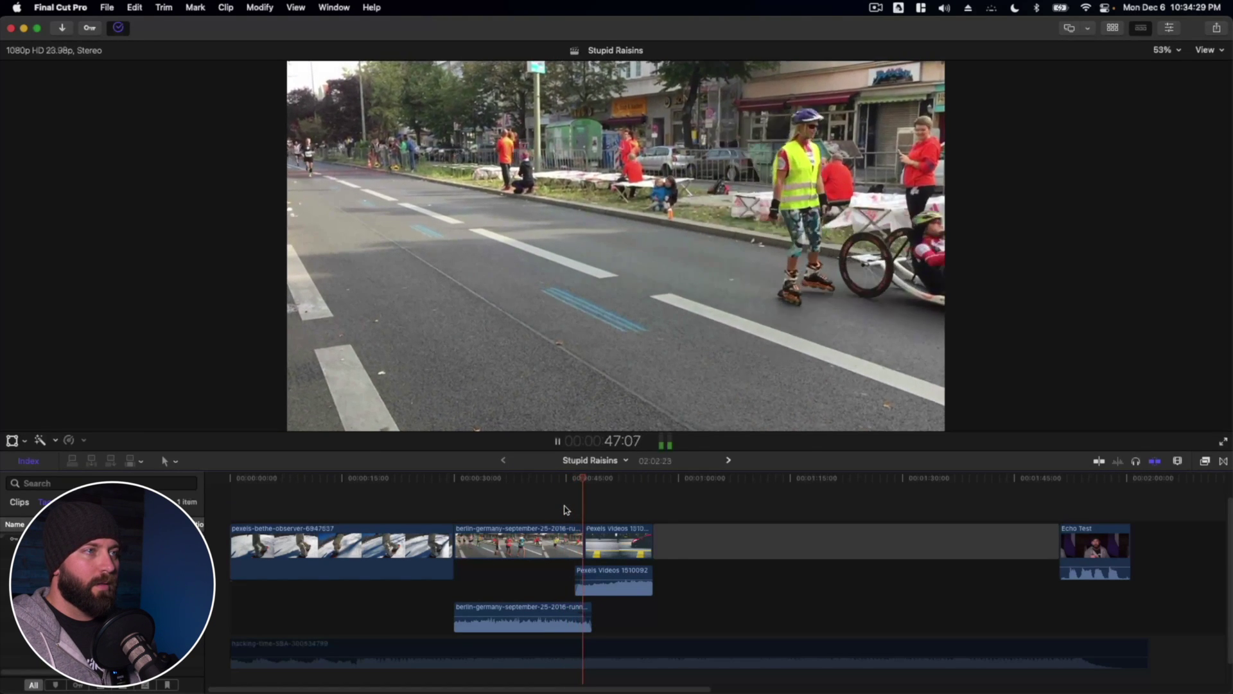
key(space)
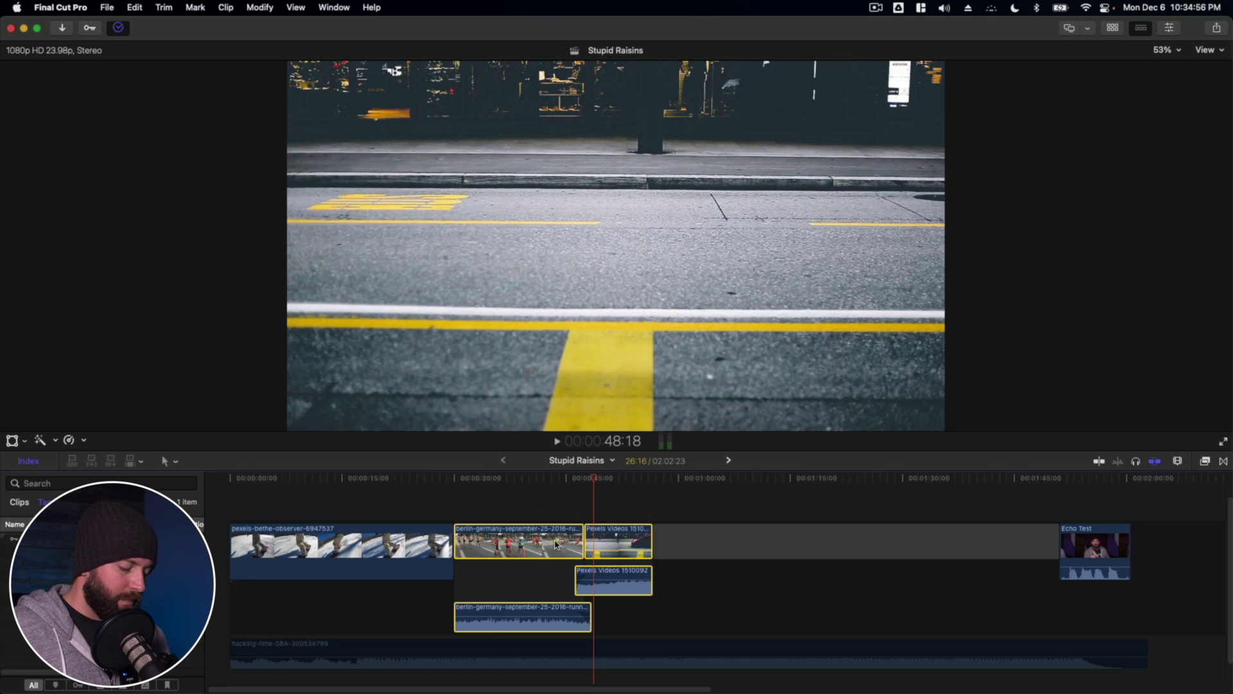
key(ctrl+s)
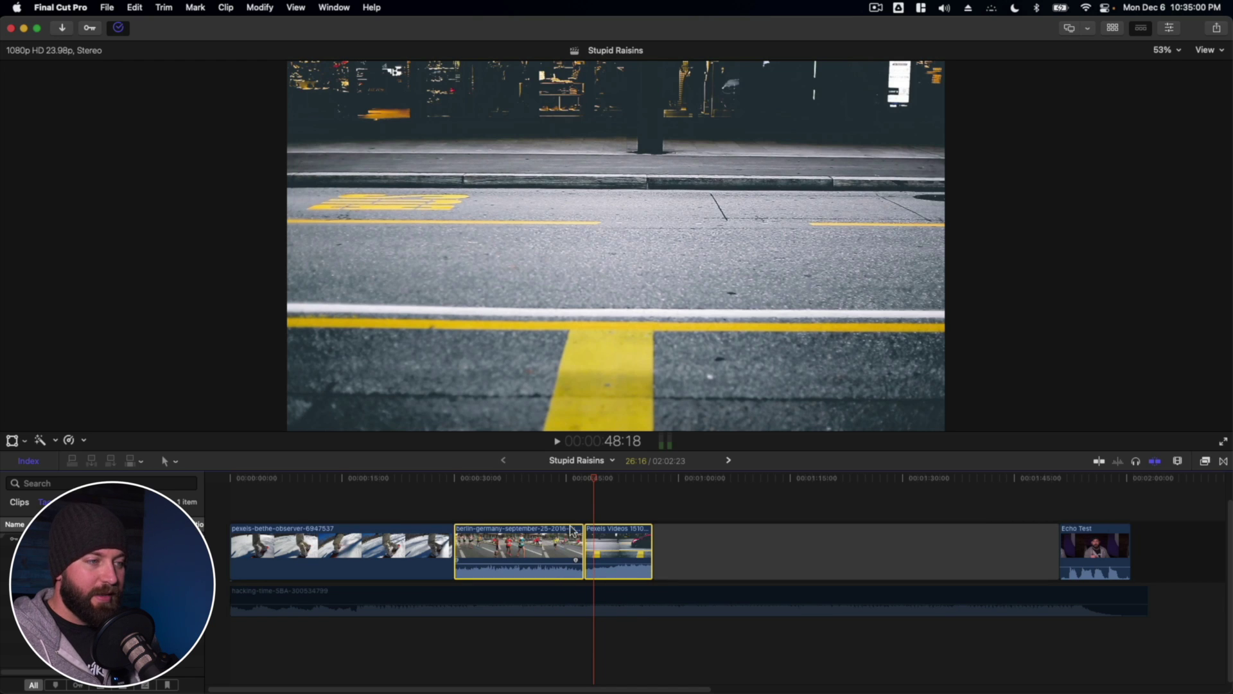
key(ctrl+s)
key(ctrl+s)
key(ctrl+s)
key(ctrl+s)
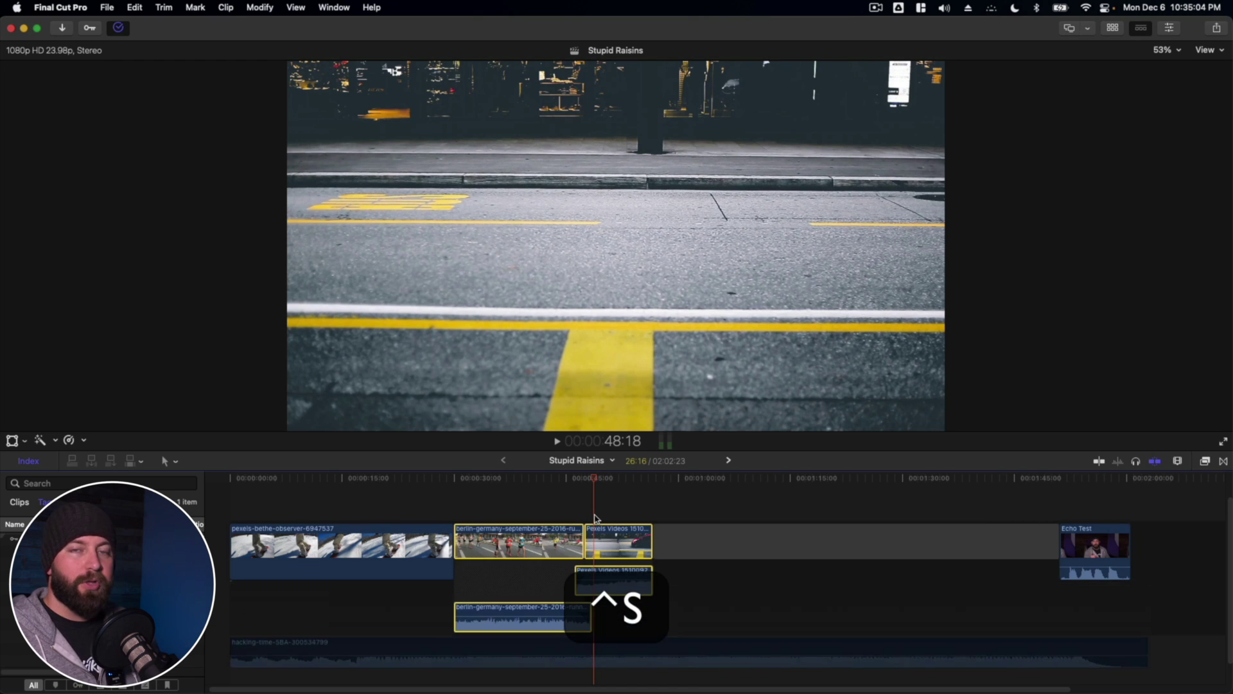
key(ctrl+s)
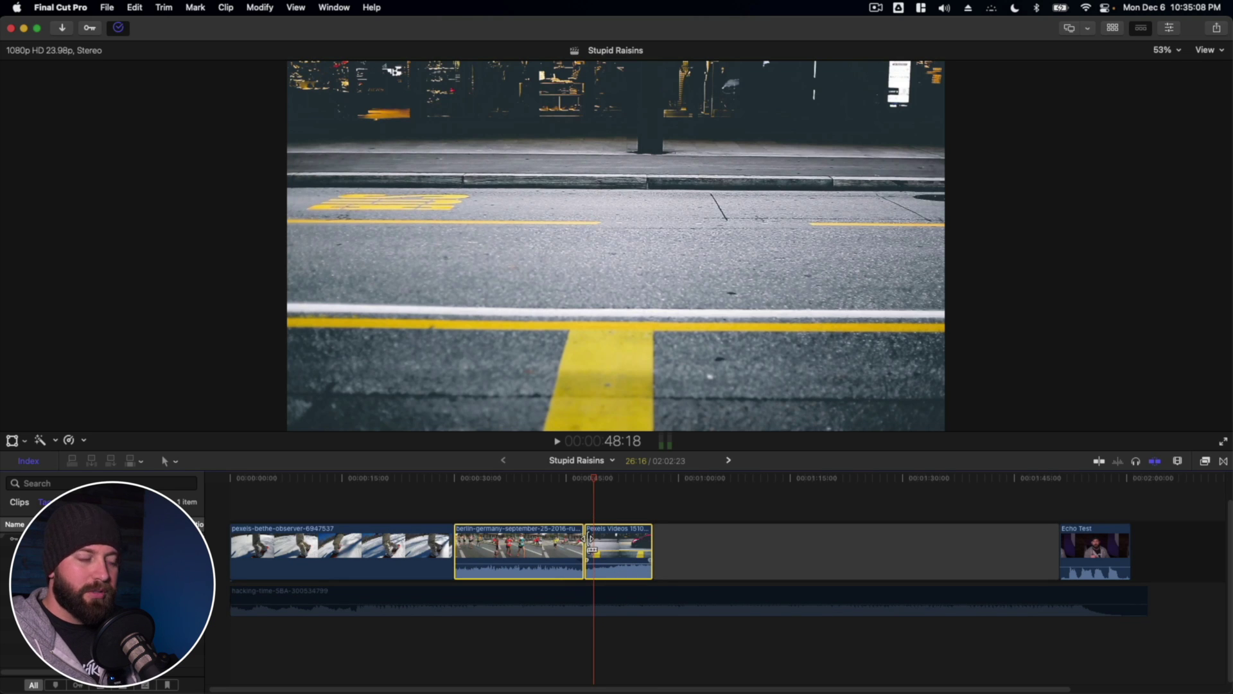
key(ctrl+s)
key(ctrl+s)
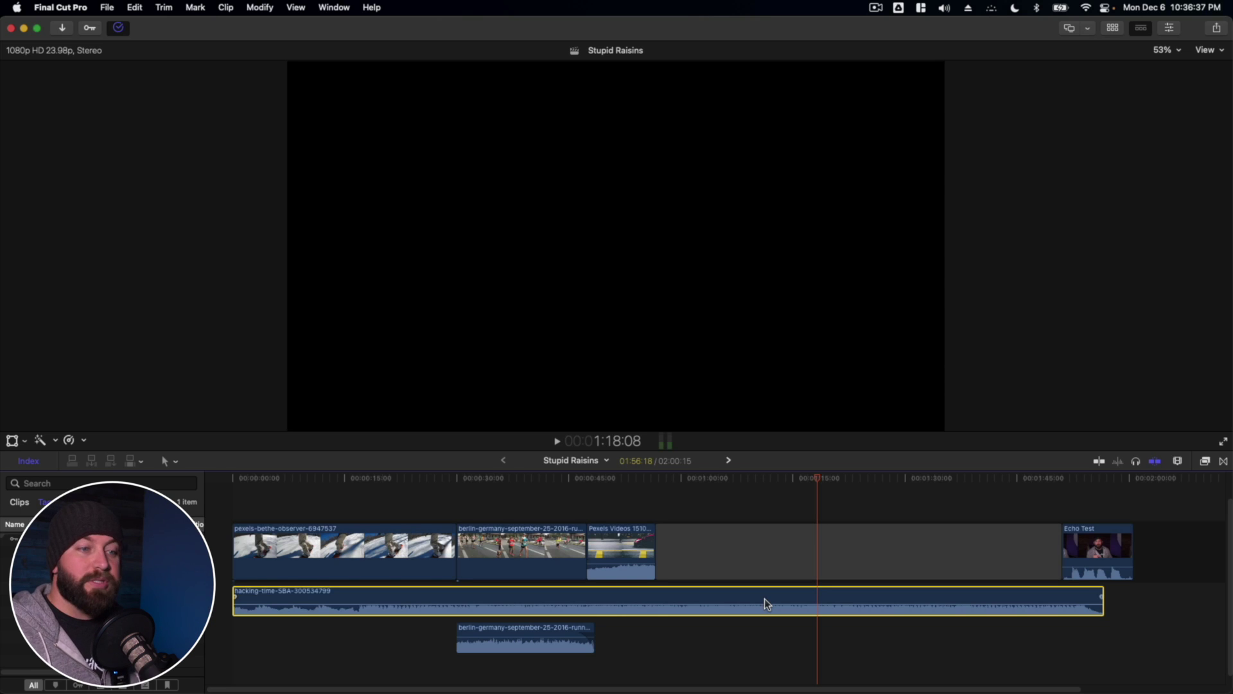
Trim the hacking-time music so it ends at the playhead, around 1:23
key(b)
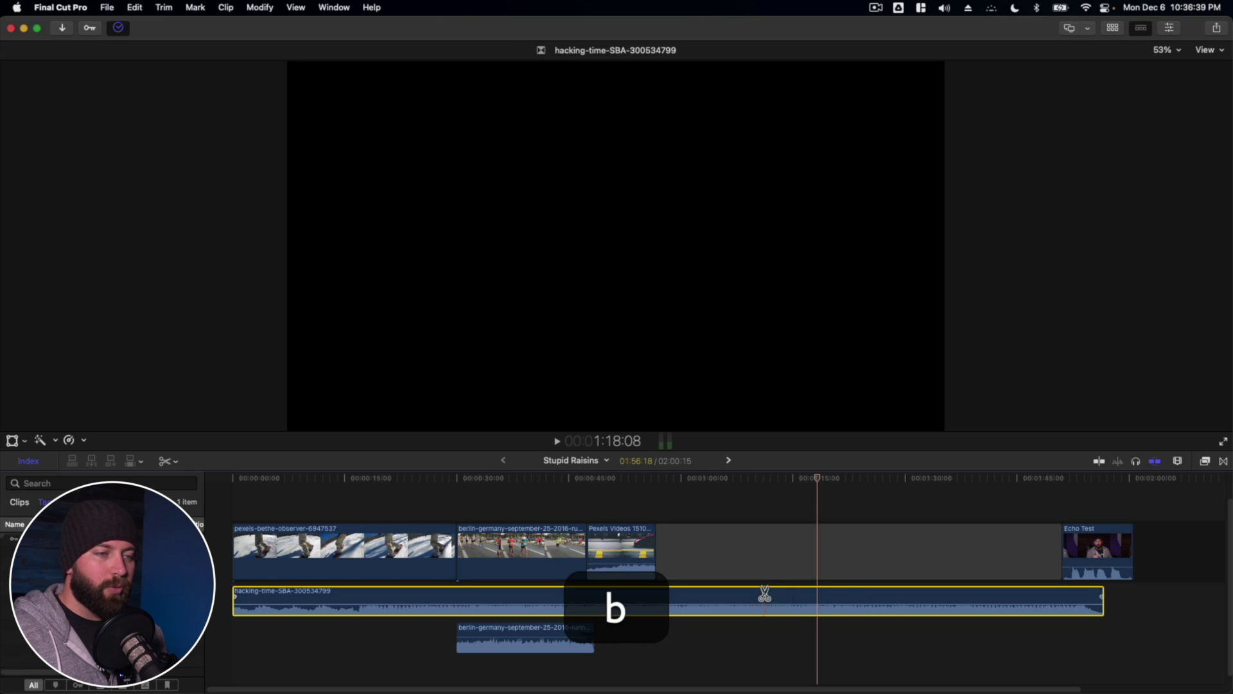
click(853, 604)
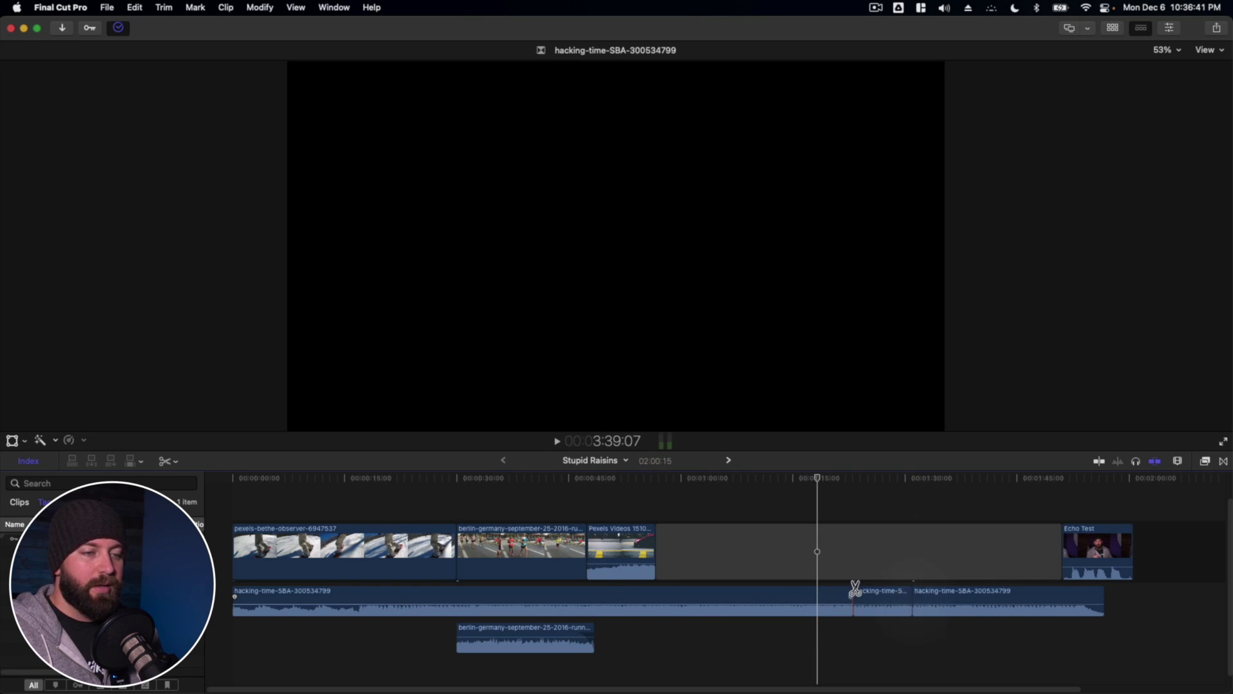
key(super+z)
key(a)
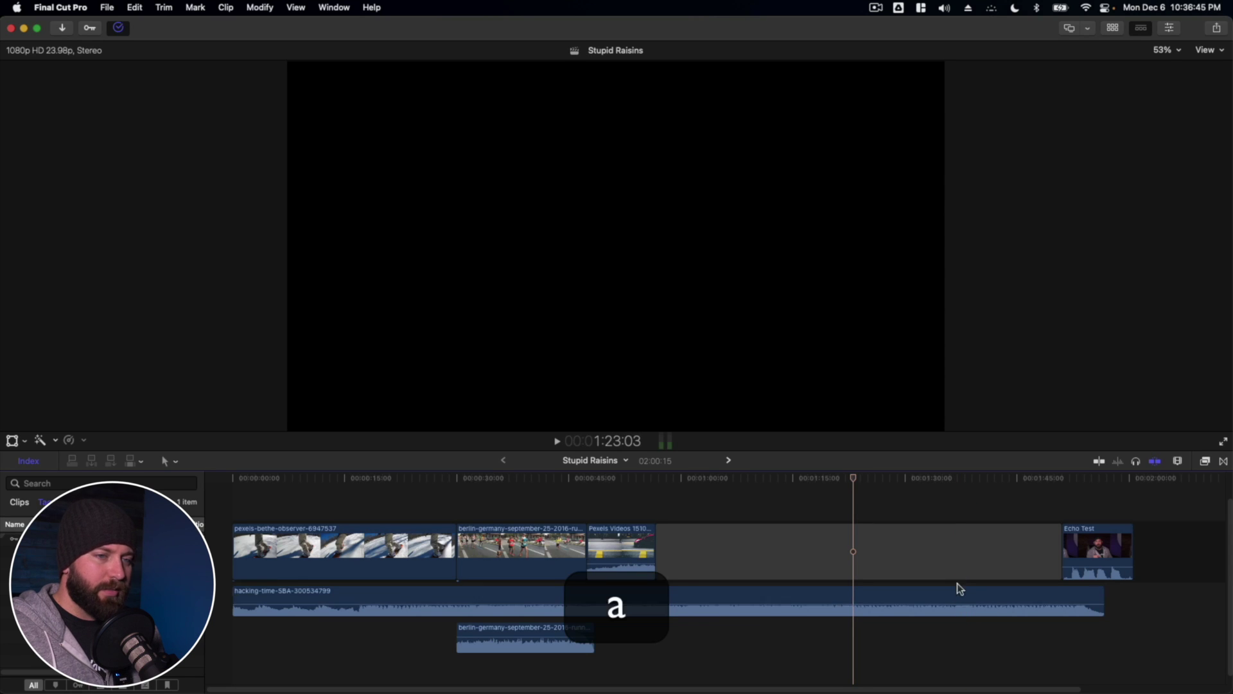
click(958, 595)
key(alt)
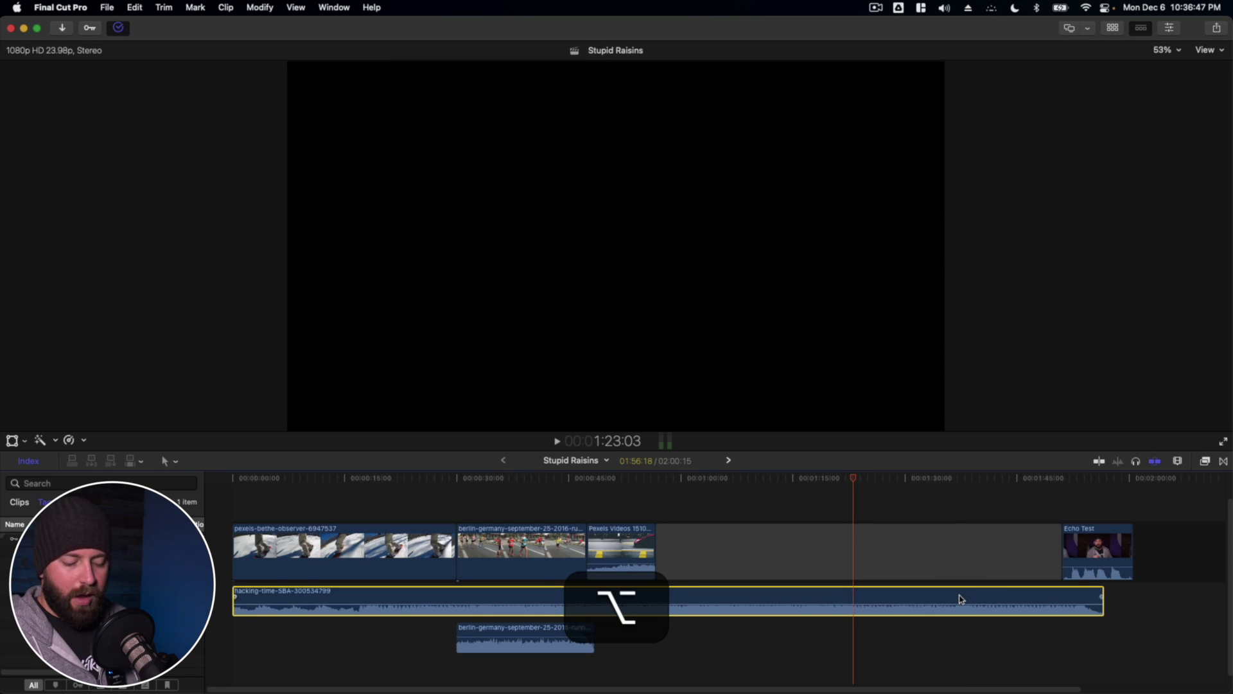
key(alt+bracketright)
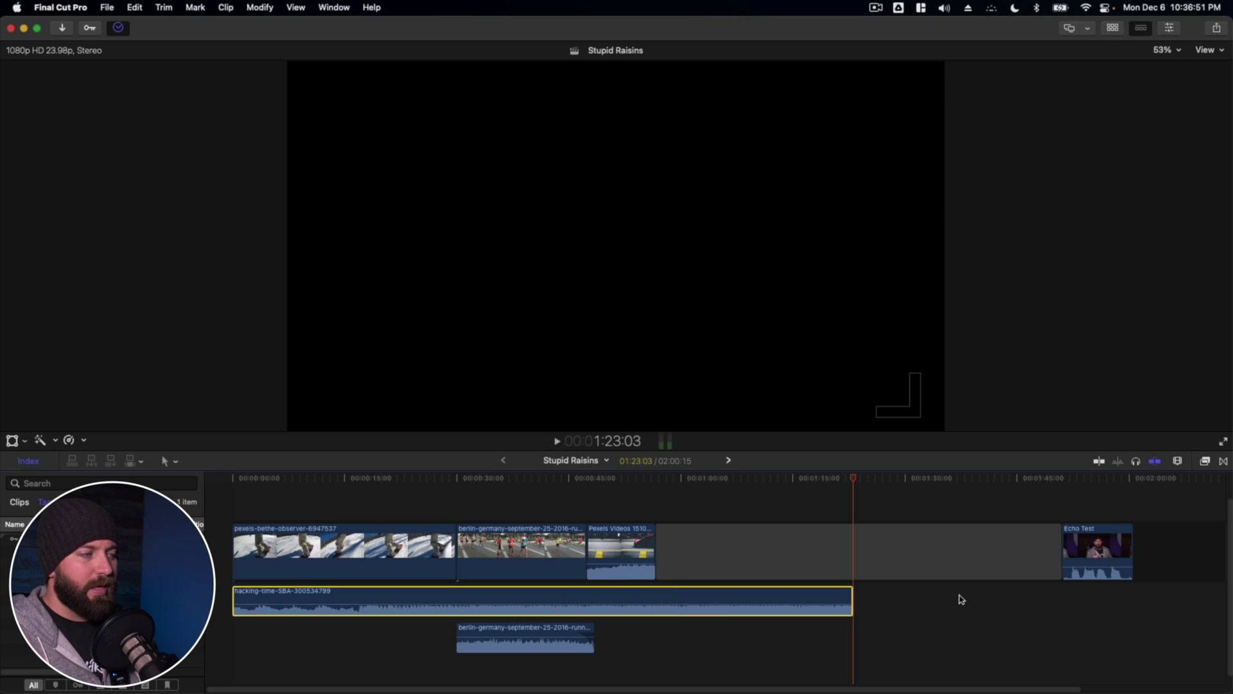
Trim the first snowboard clip's start to the playhead at about 11 seconds
click(319, 509)
key(alt)
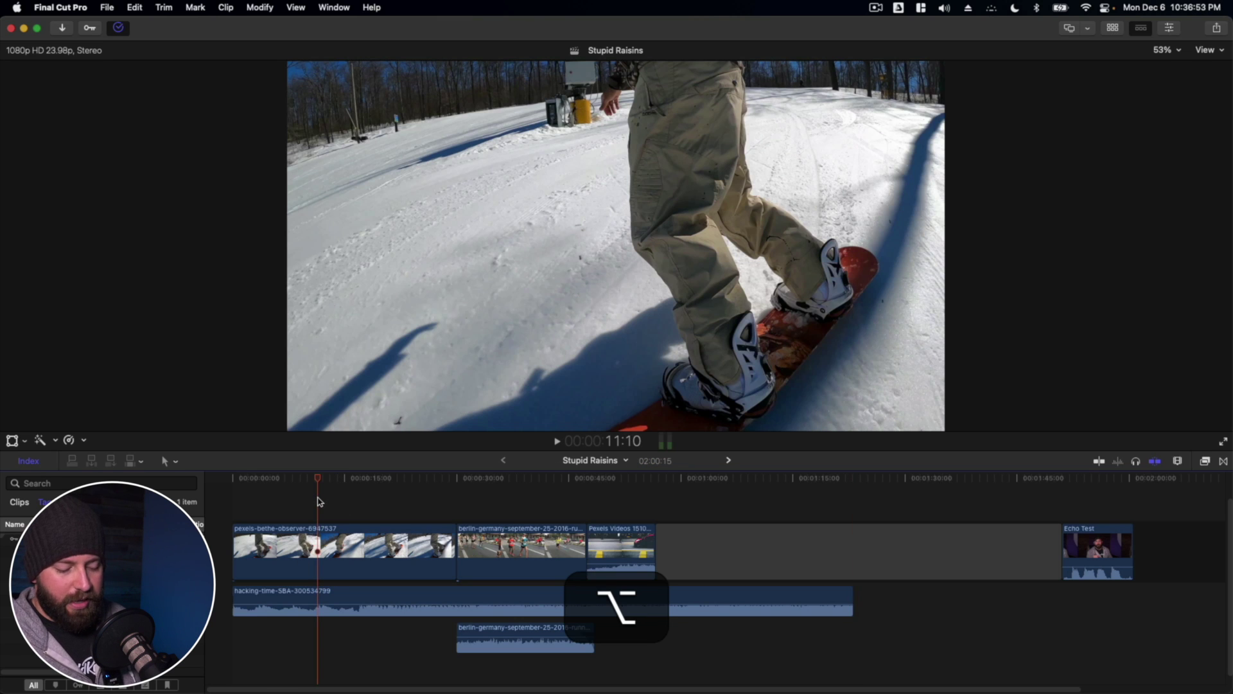
key(alt+bracketleft)
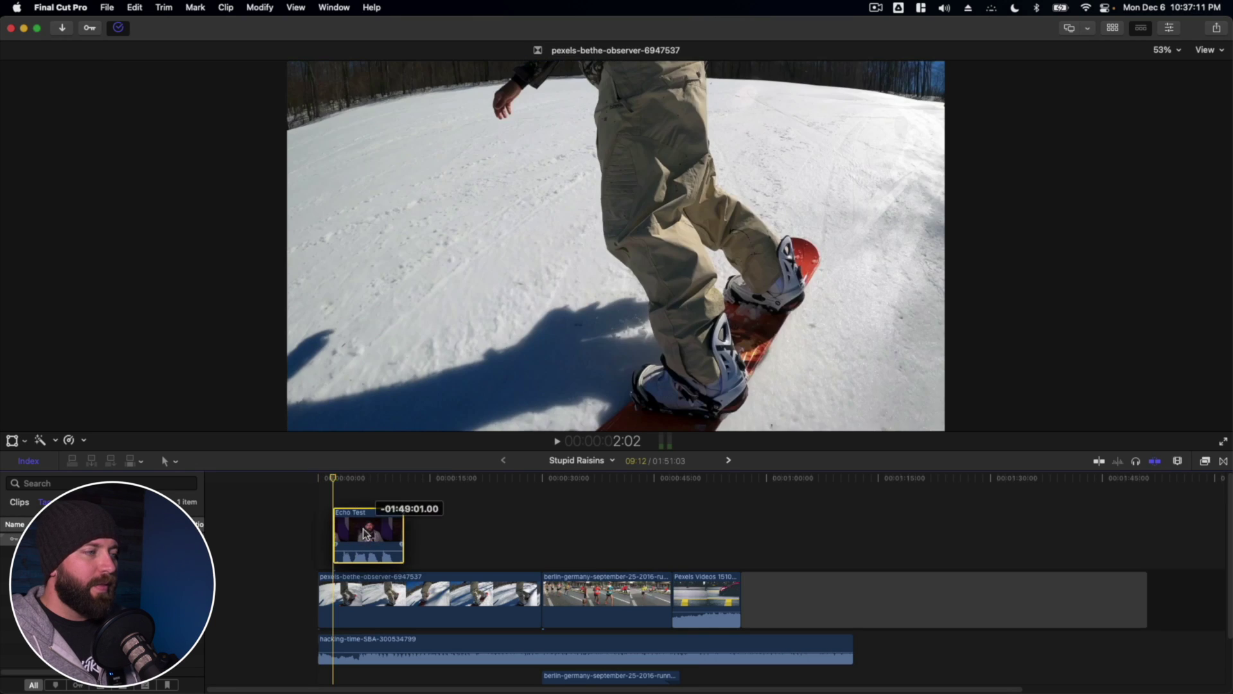
Move Echo Test to the project start, detach its audio, and delete its video
drag(364, 533, 364, 535)
click(342, 499)
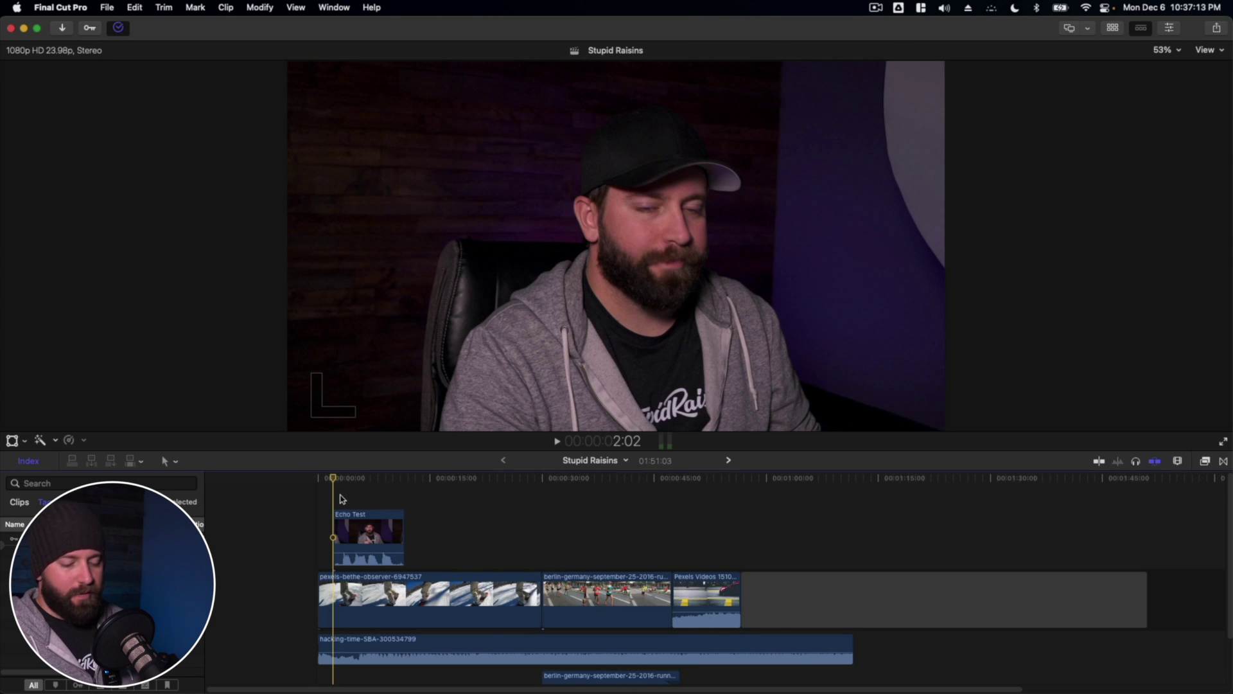
key(space)
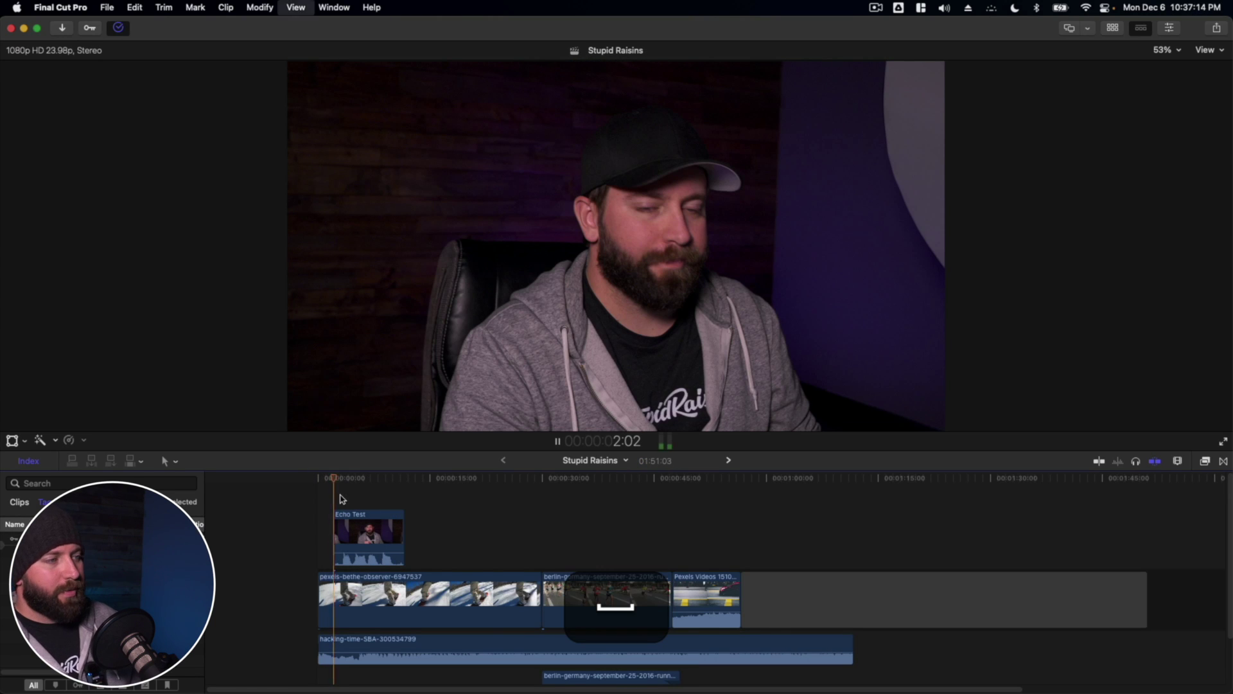
key(space)
click(381, 545)
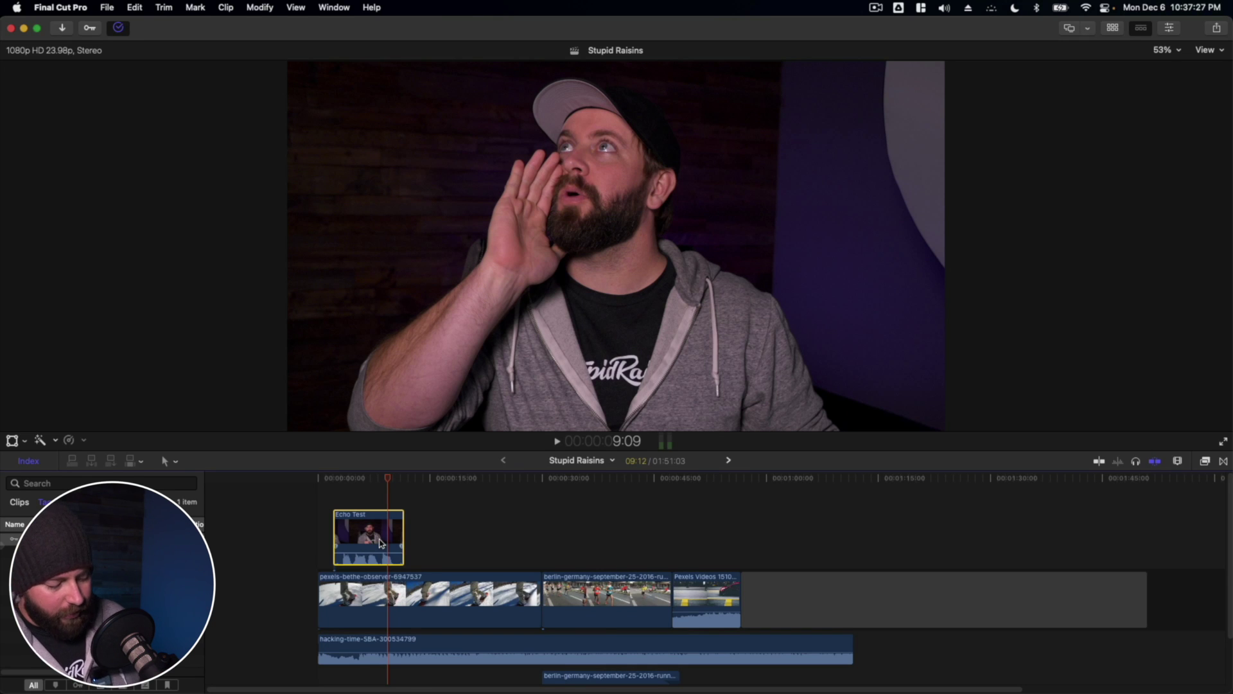
key(ctrl+shift+s)
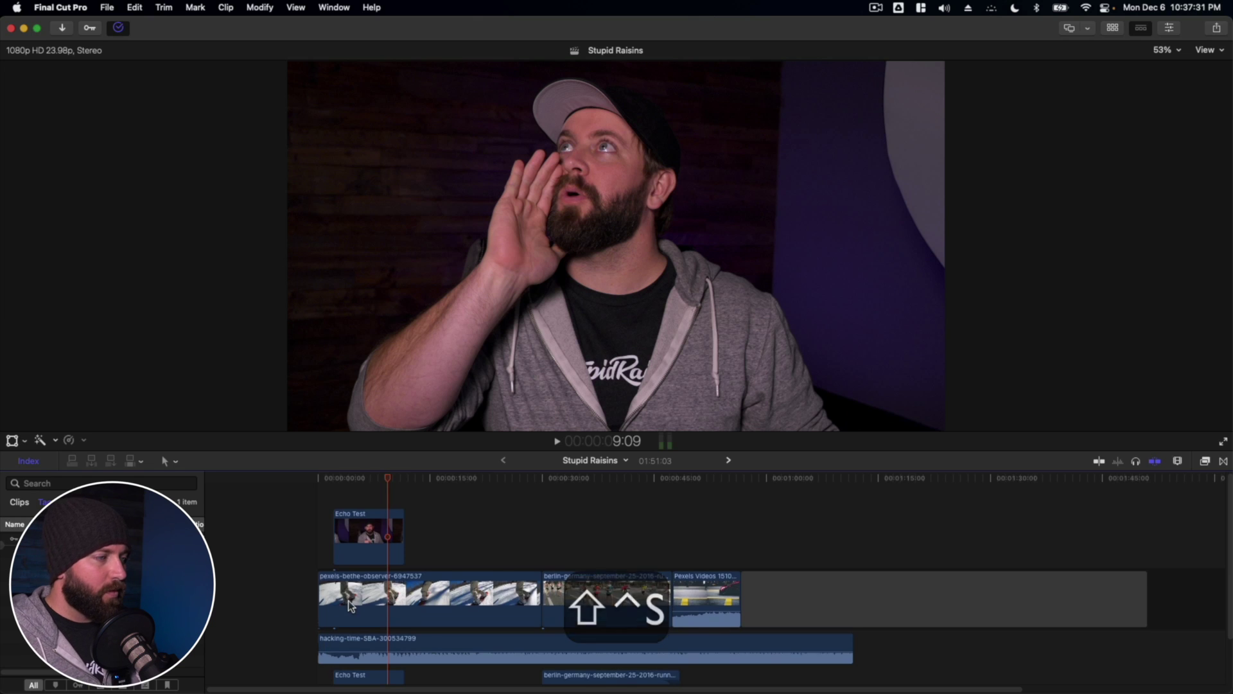
key(BackSpace)
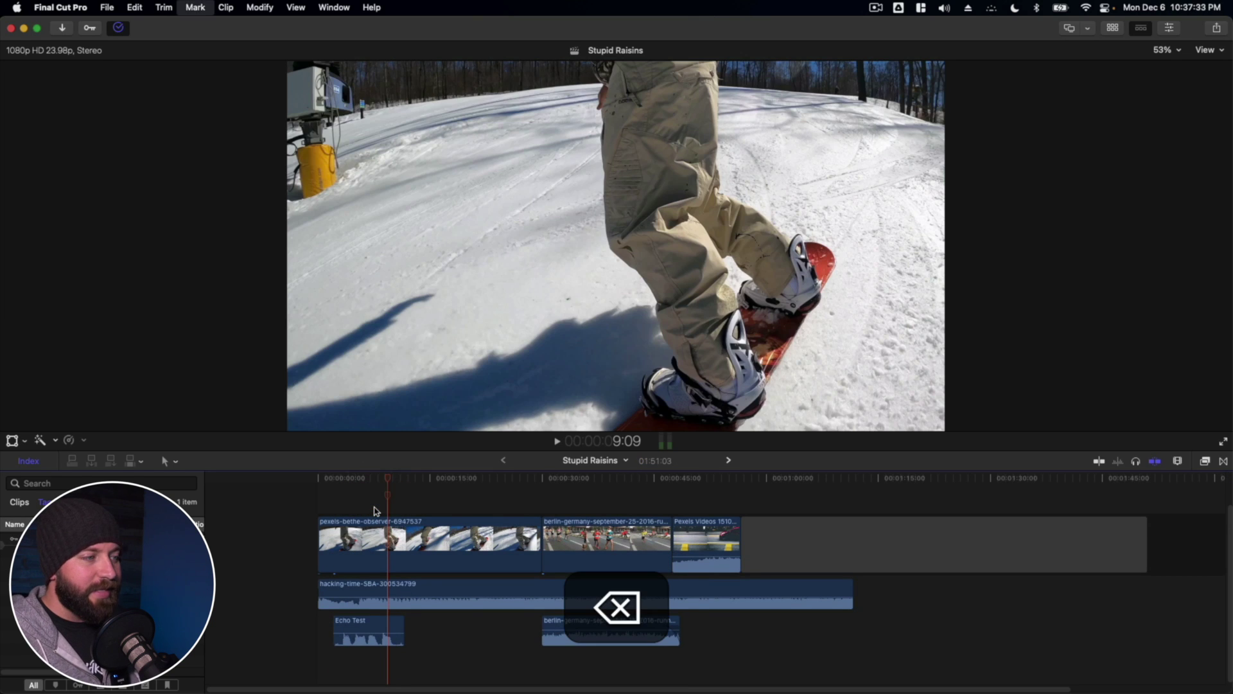
Lower the music's volume to -11 dB while playing from near the start
click(334, 505)
key(l)
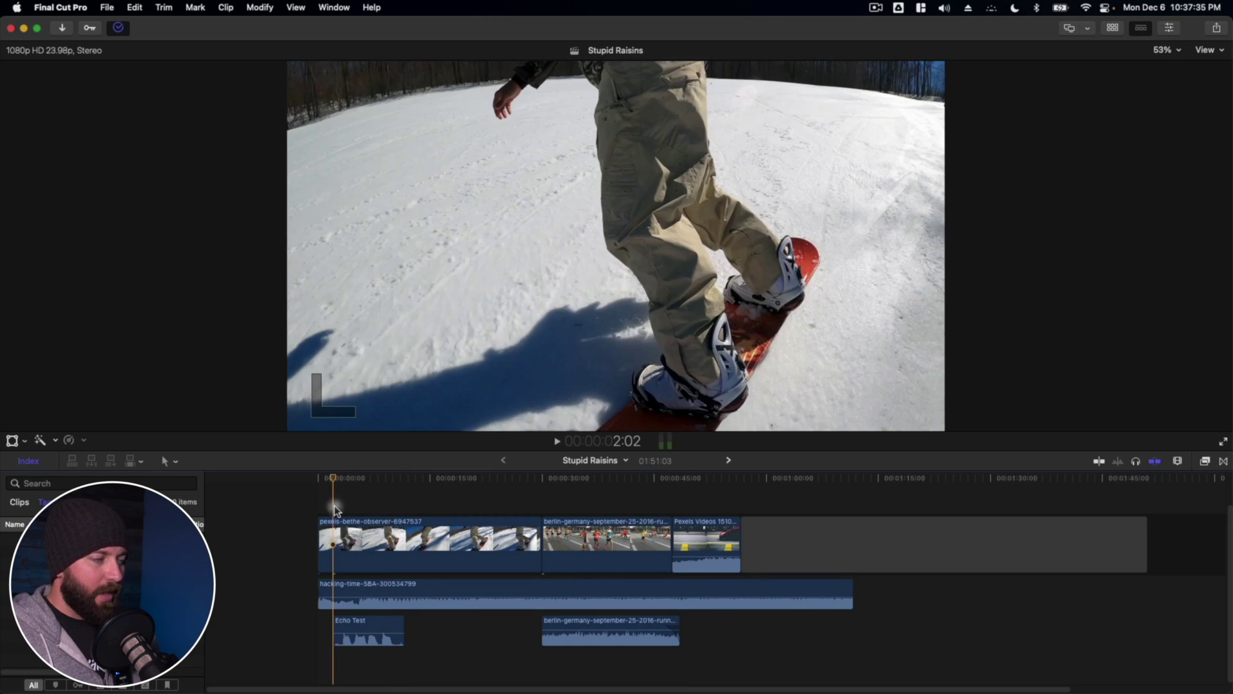
key(space)
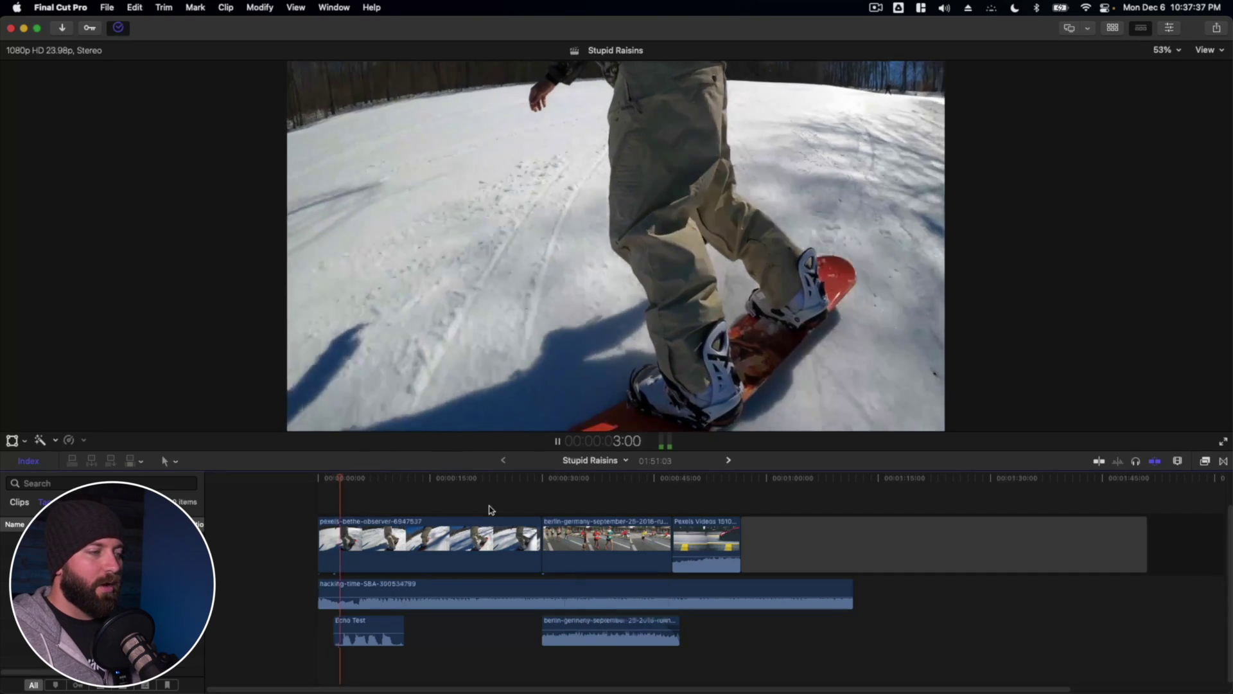
drag(365, 583, 368, 593)
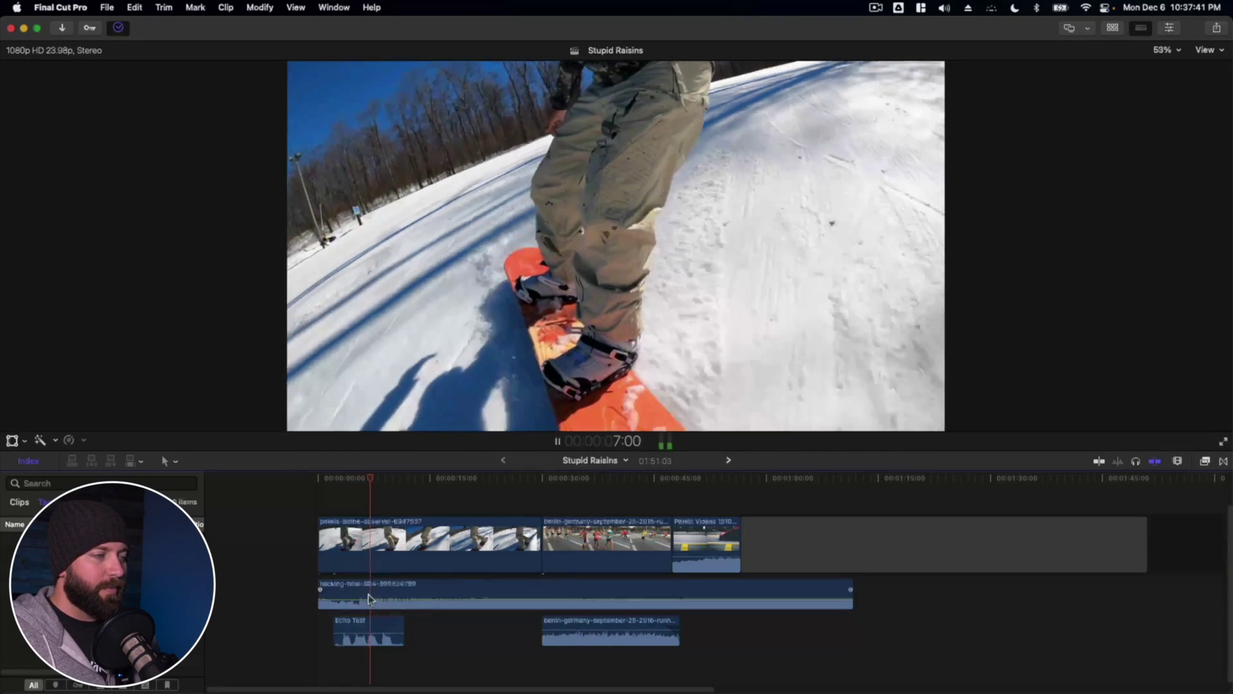
key(Home)
key(space)
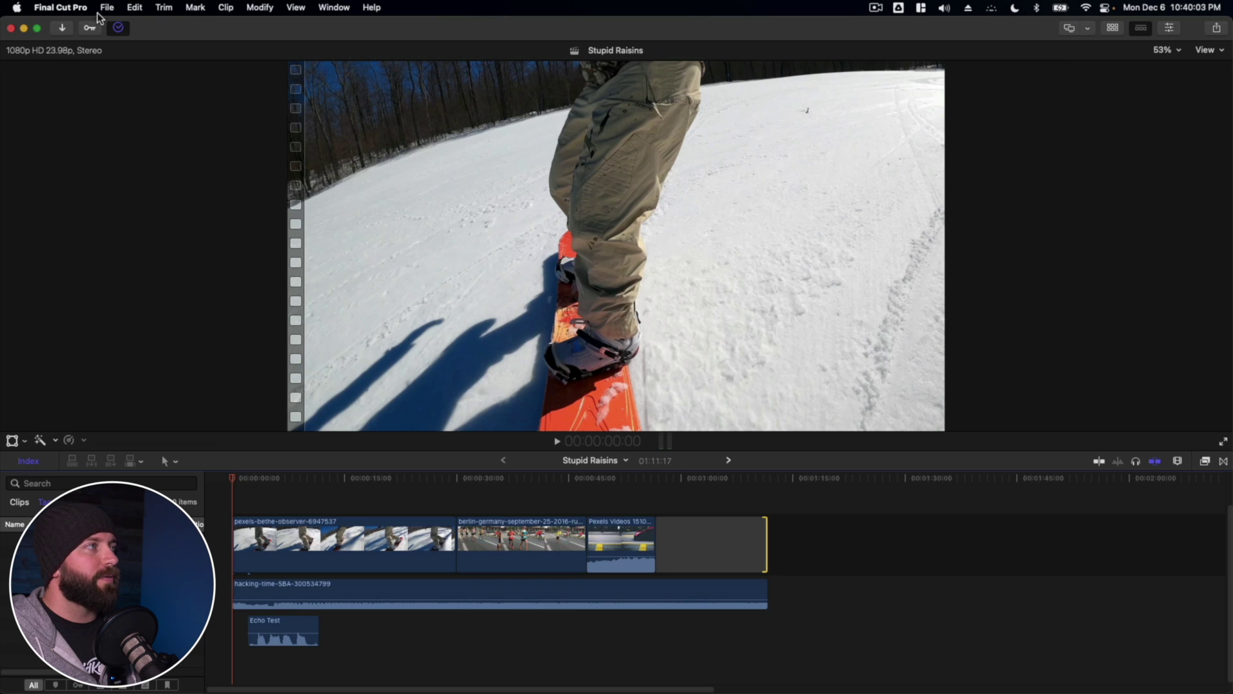
Add an Export File destination via File > Share > Add Destination
click(100, 9)
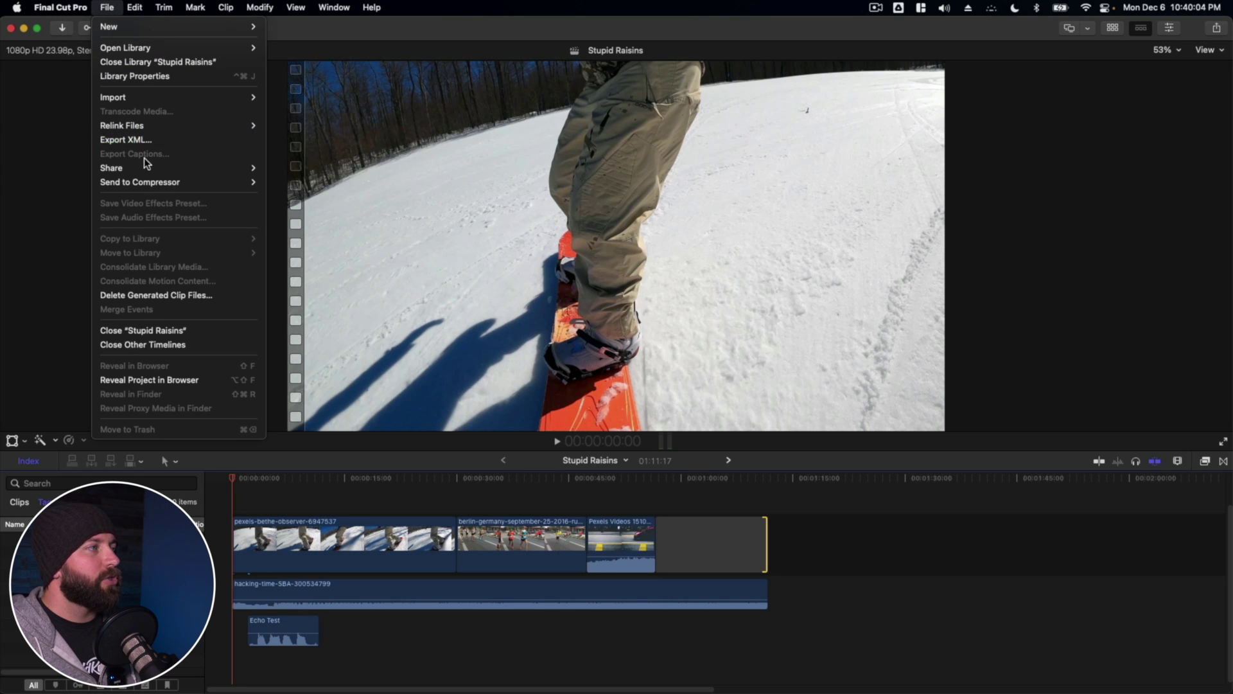
mouse_move(143, 169)
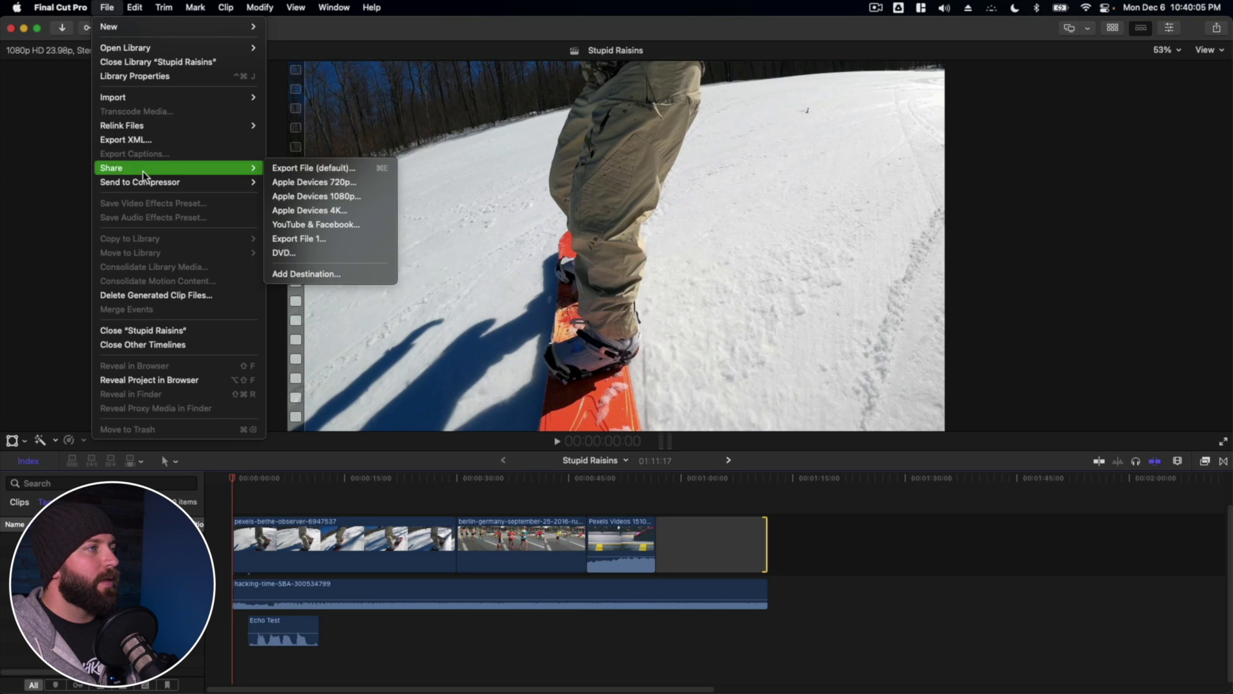
click(323, 271)
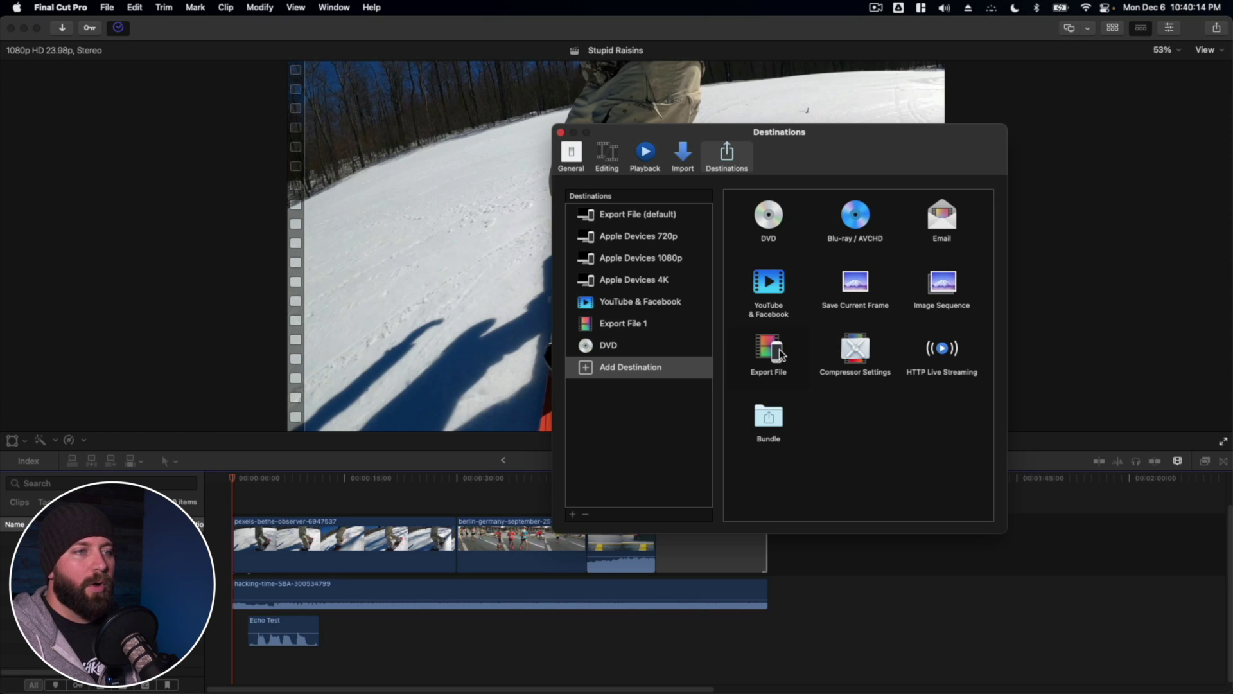
drag(780, 353, 668, 349)
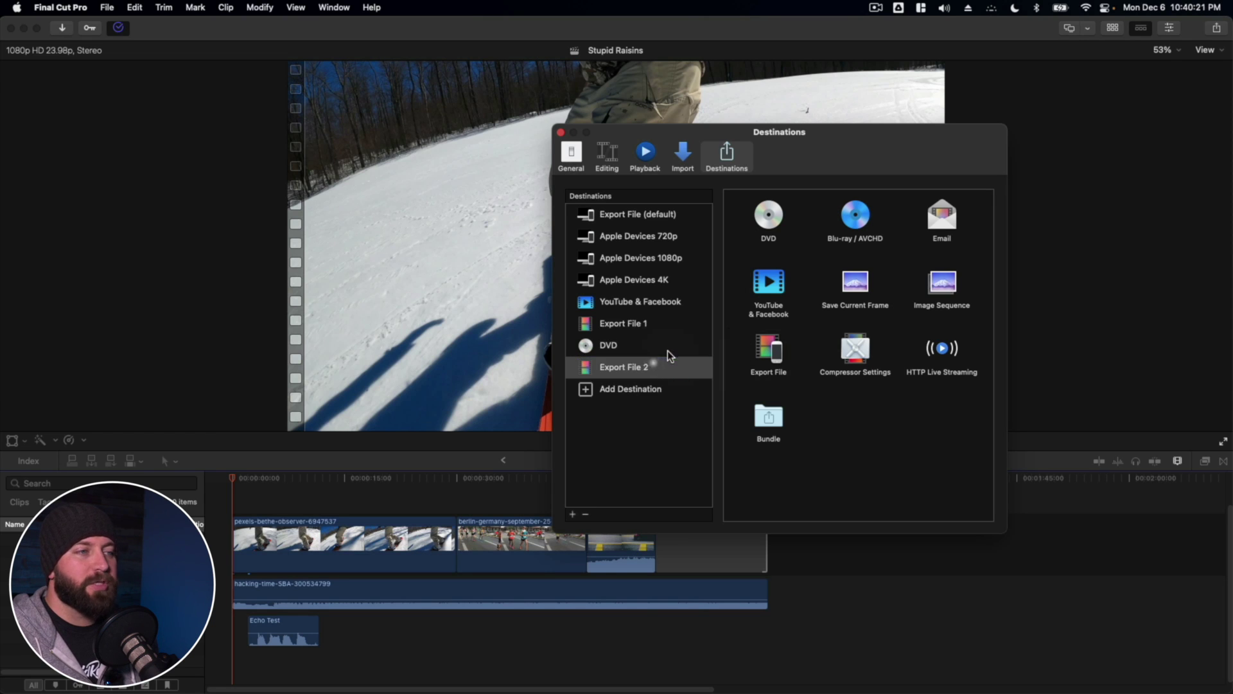
Rename the new Export File 2 destination to 'Audio Only'
click(623, 373)
double_click(641, 366)
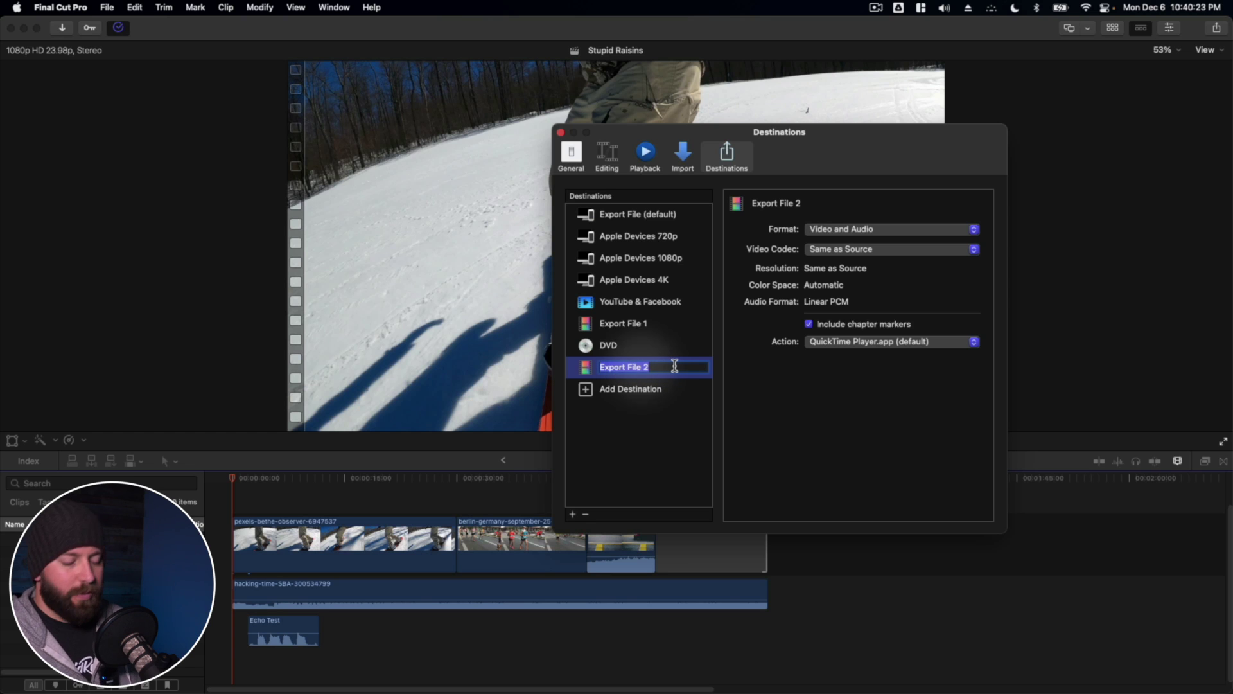
text(Audio Only)
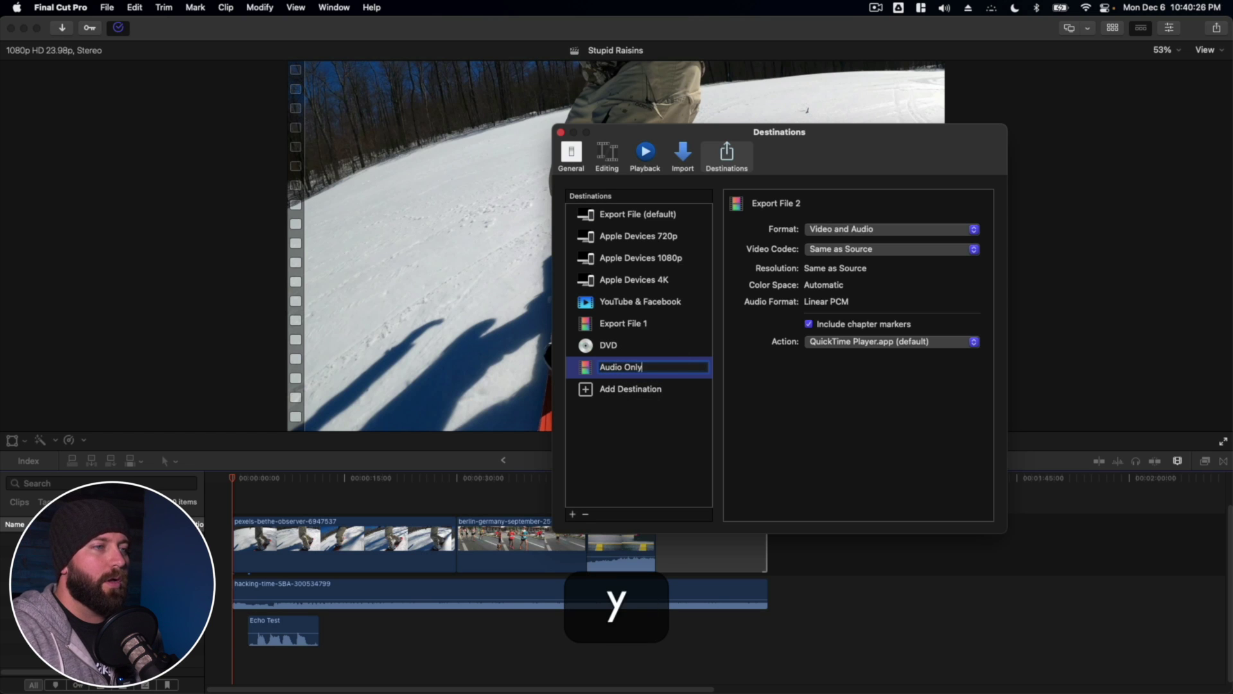
key(Return)
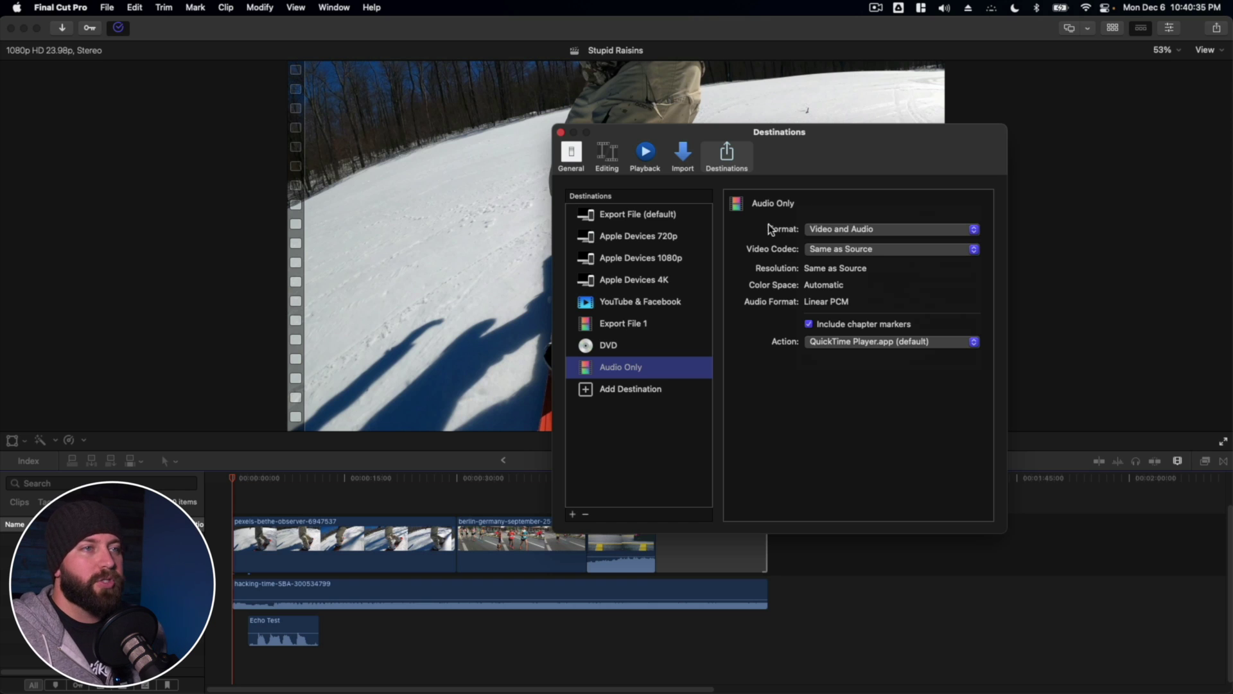
click(853, 228)
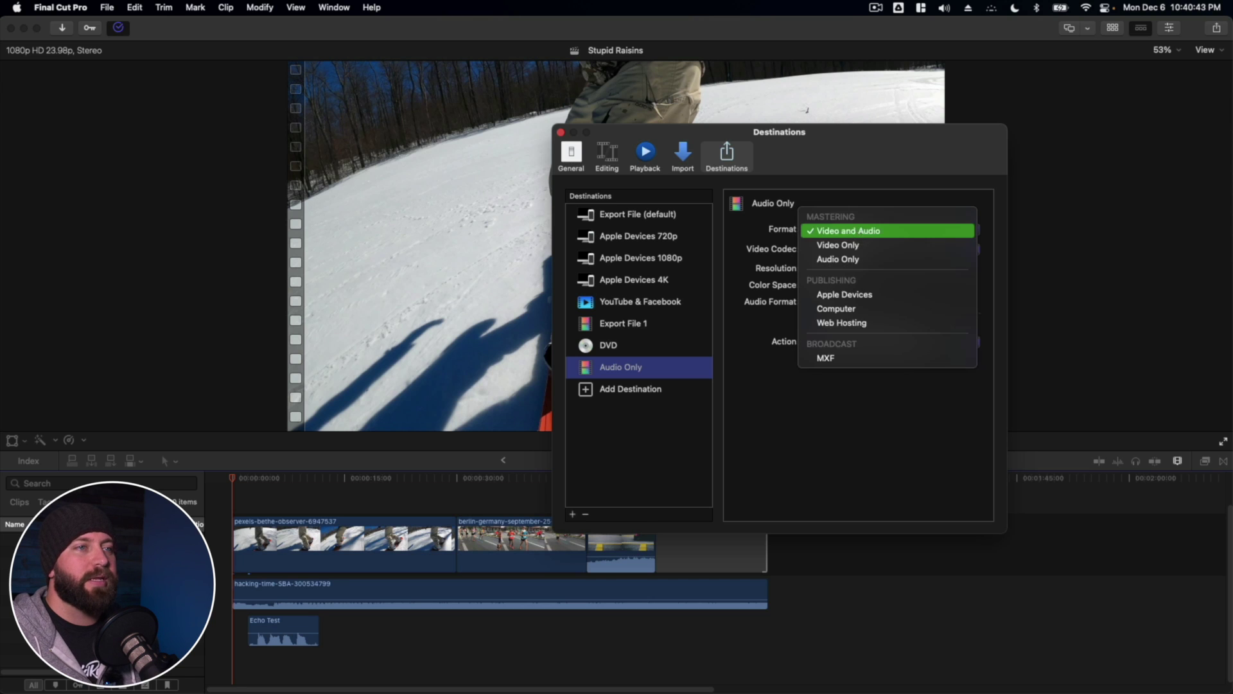
Set the Audio Only destination to Audio Only format, MP3 audio, and Save only action
click(846, 262)
click(844, 297)
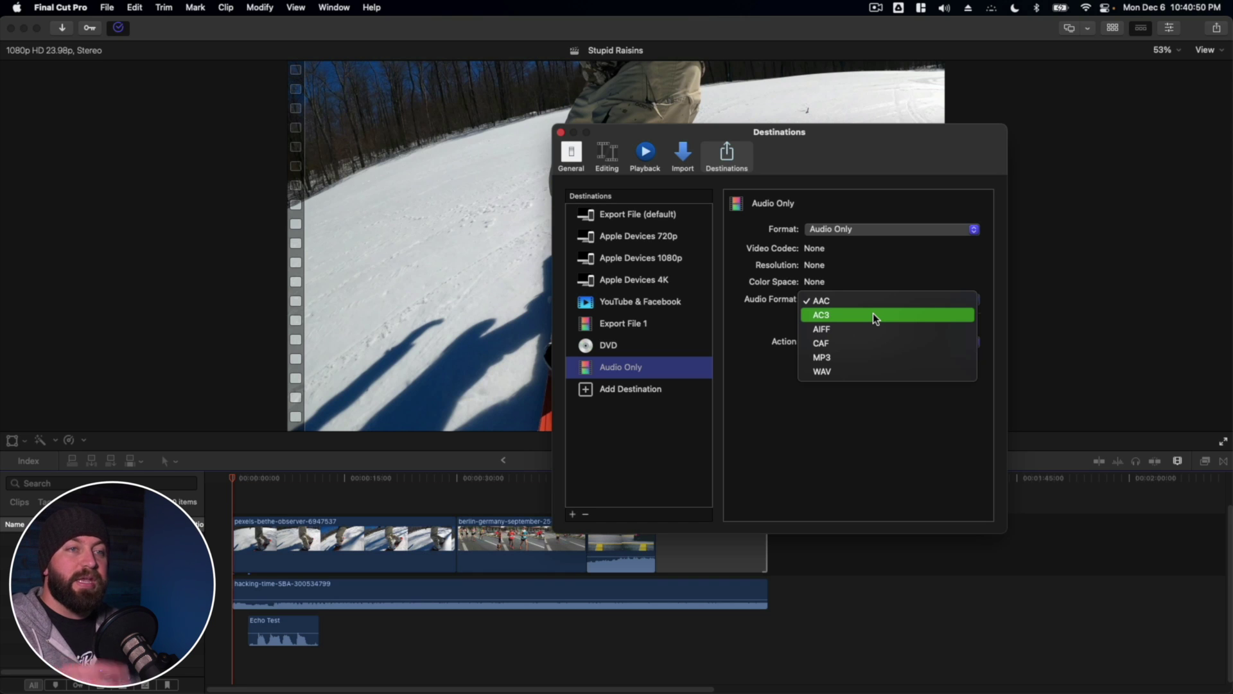
click(915, 359)
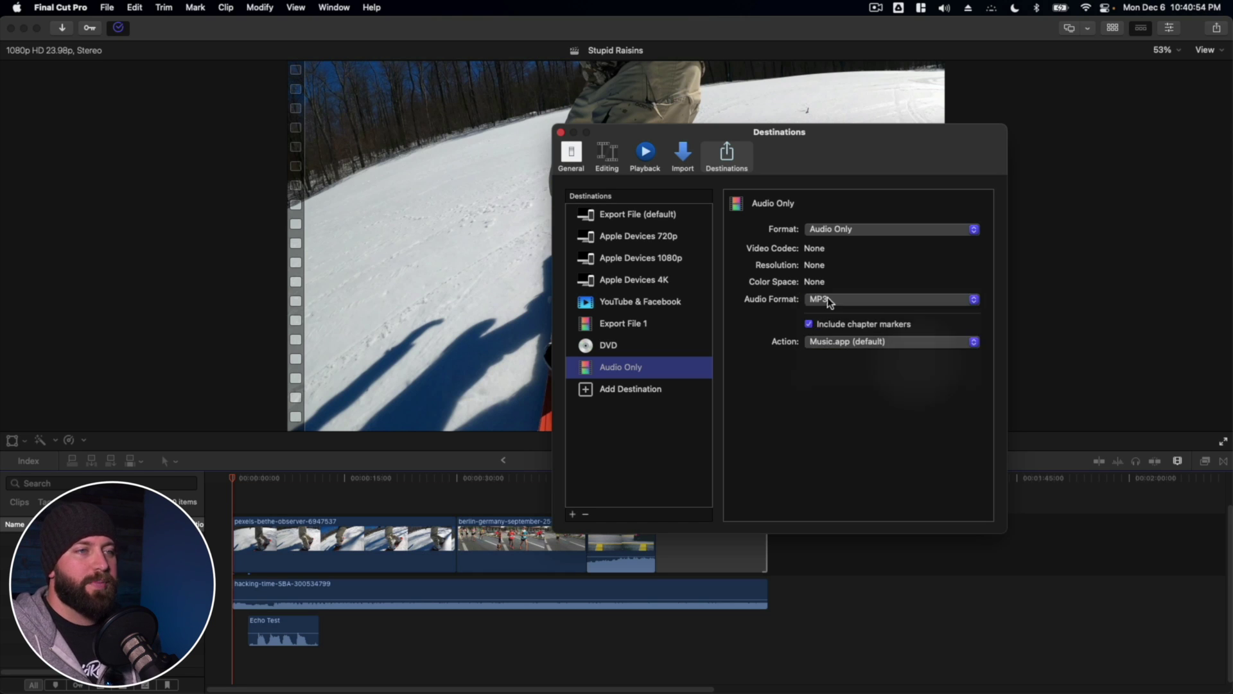
click(871, 343)
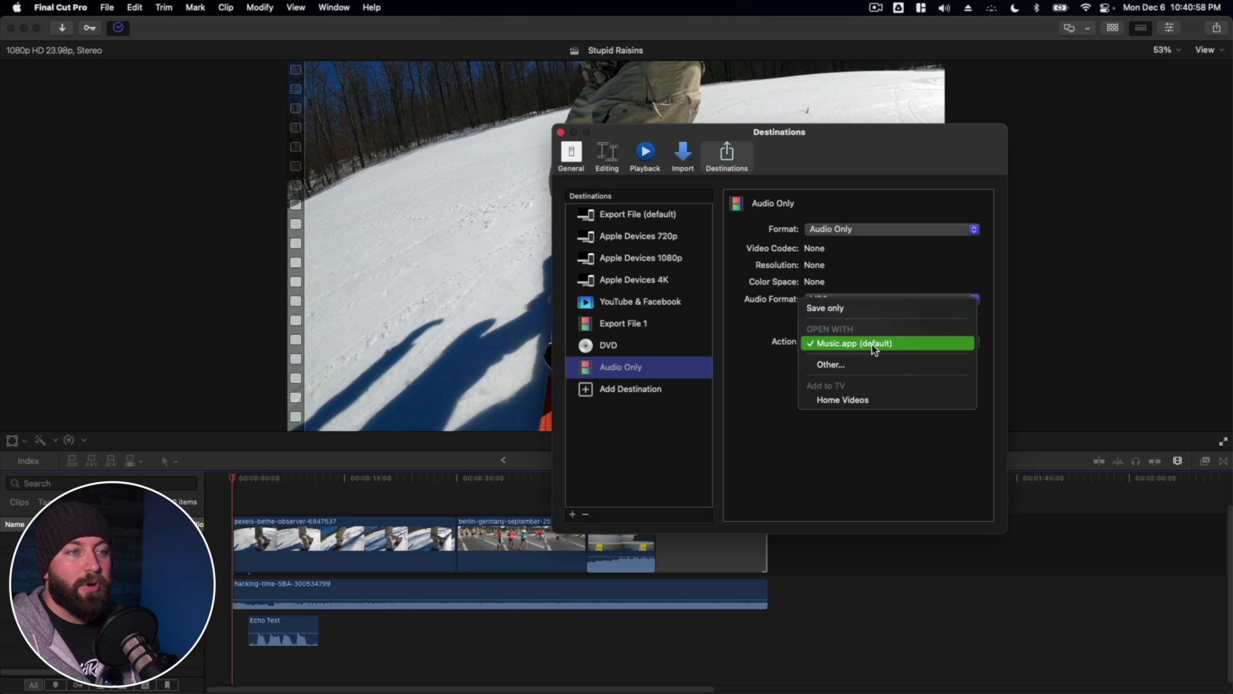
click(854, 305)
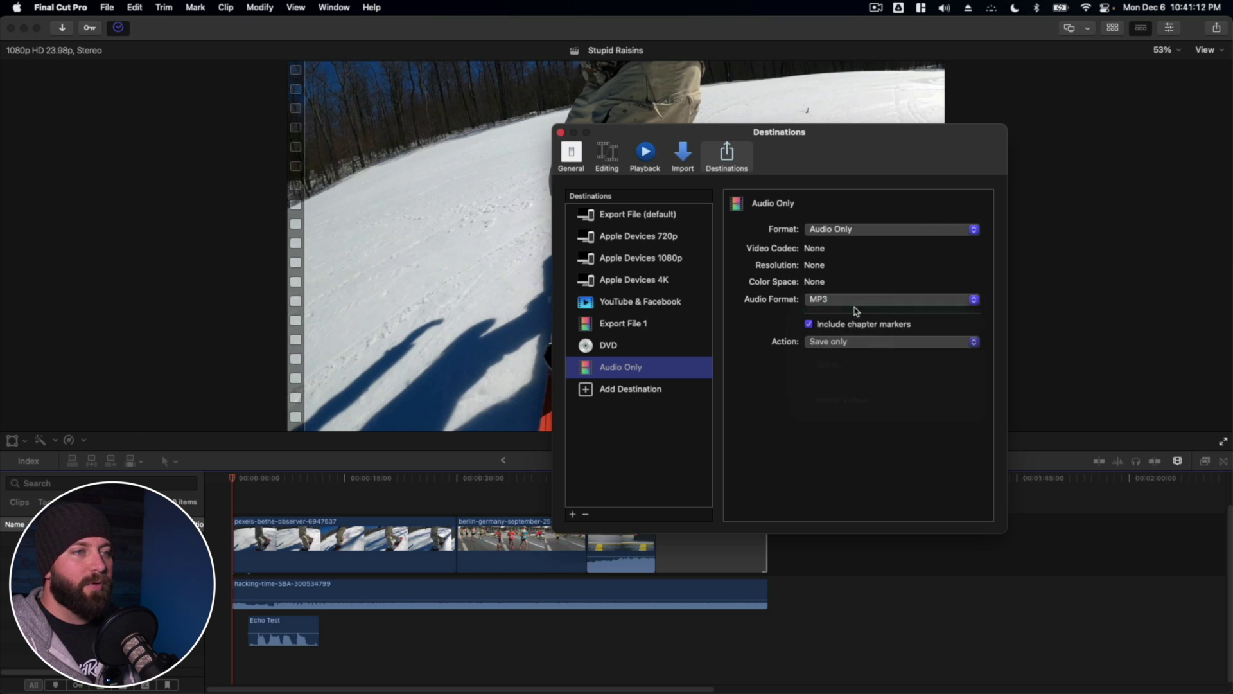
Close the destination settings and look through the File menu without running a command
click(562, 135)
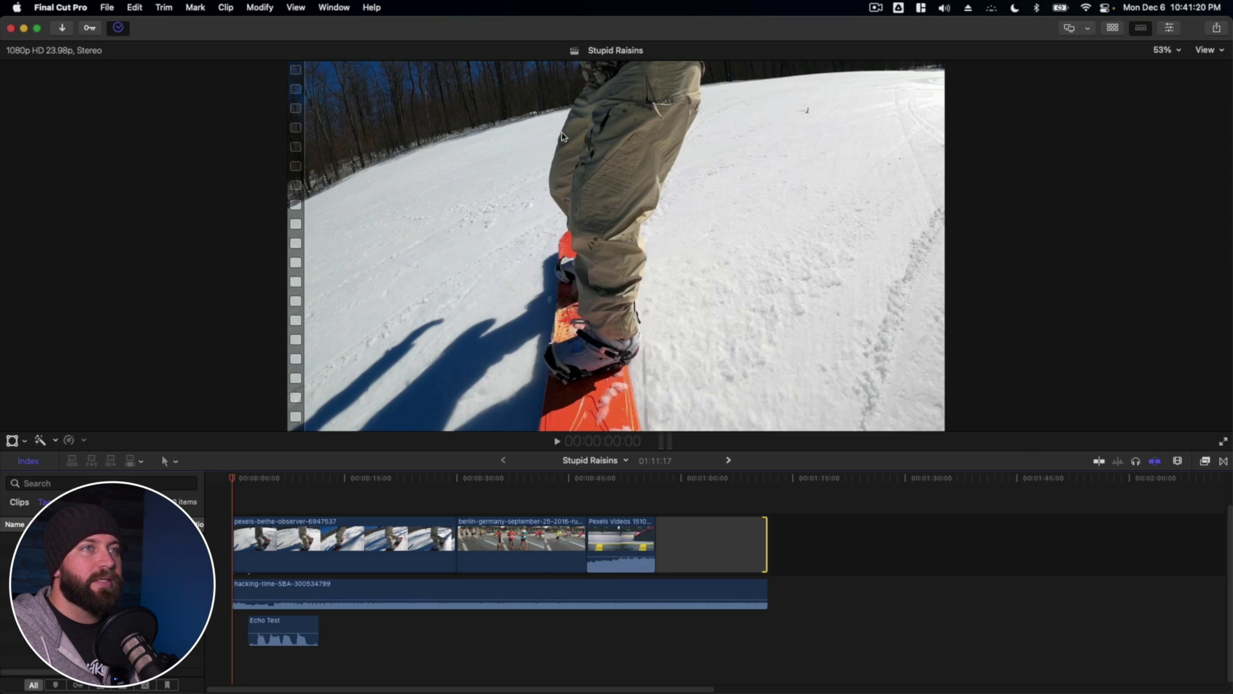
click(106, 7)
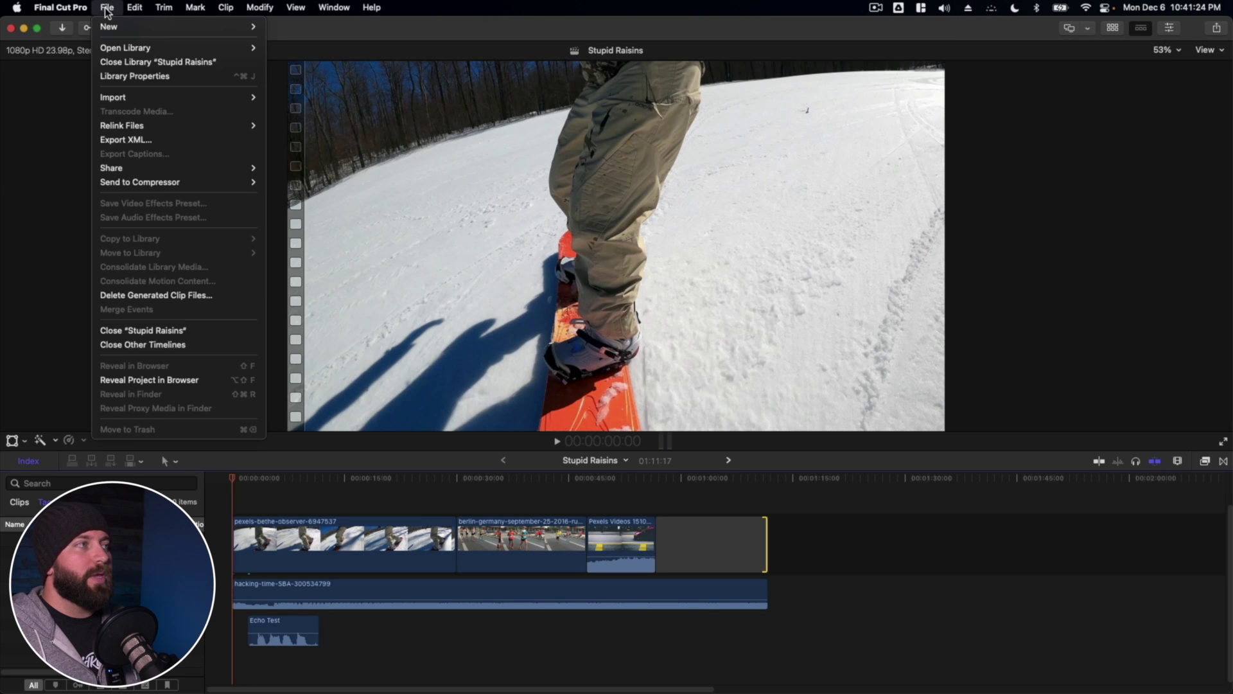
mouse_move(133, 168)
key(Escape)
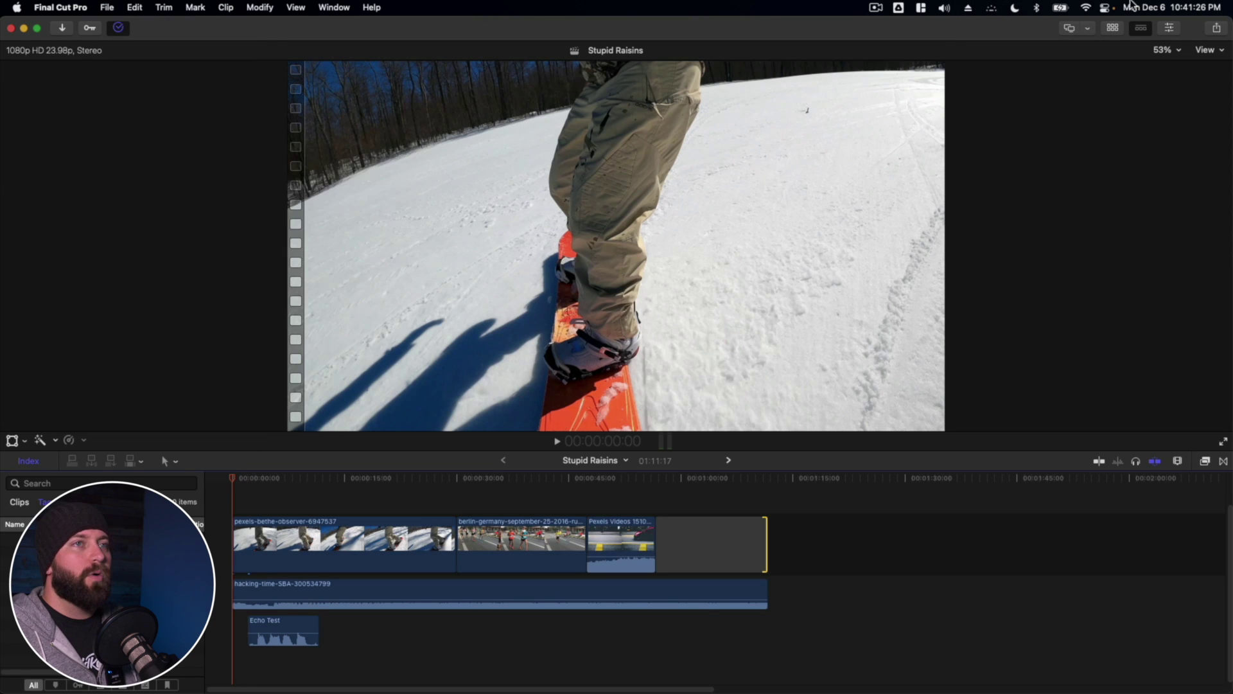
Share the project to the Audio Only destination, retitling it from 'Stupid Raisins' to 'Audio Only'
click(1217, 29)
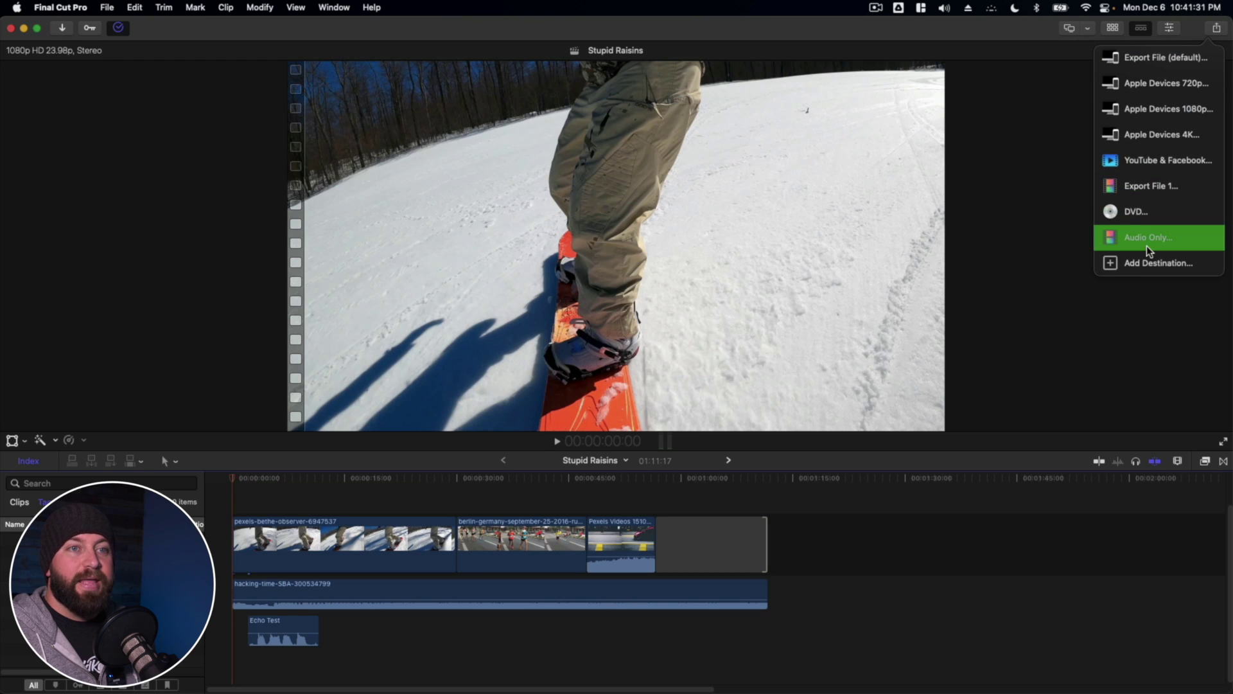
click(1147, 243)
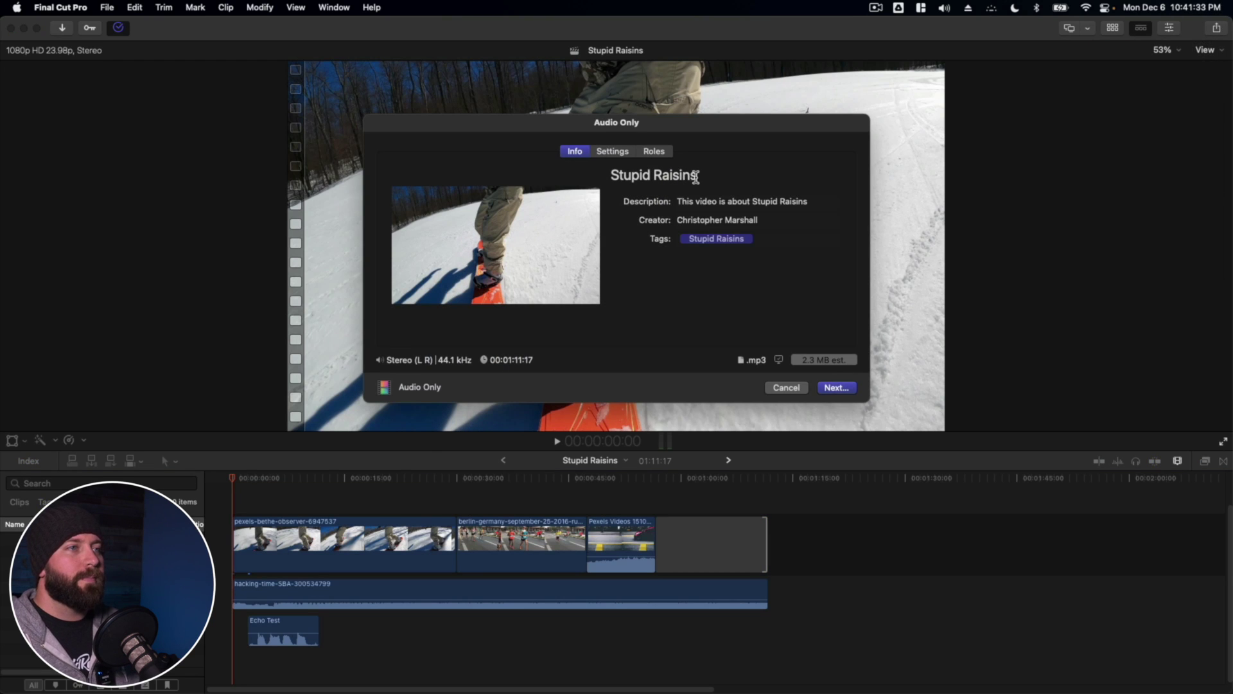
drag(700, 176, 612, 170)
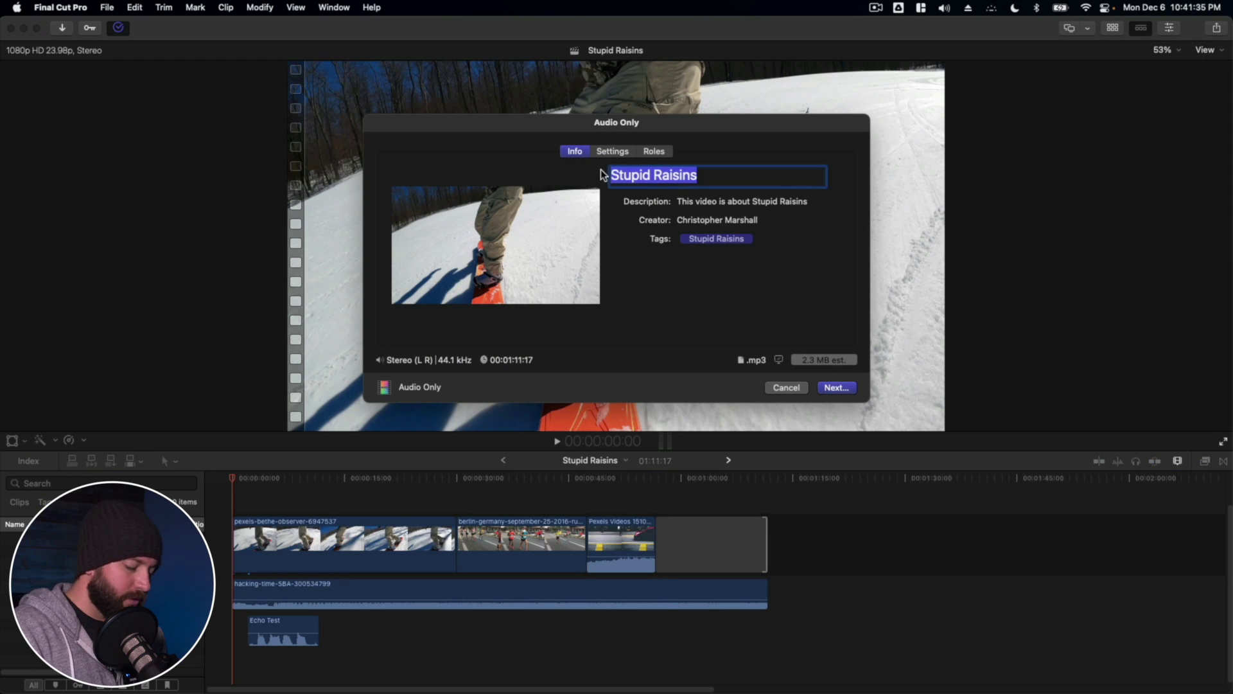
text(Audio Only)
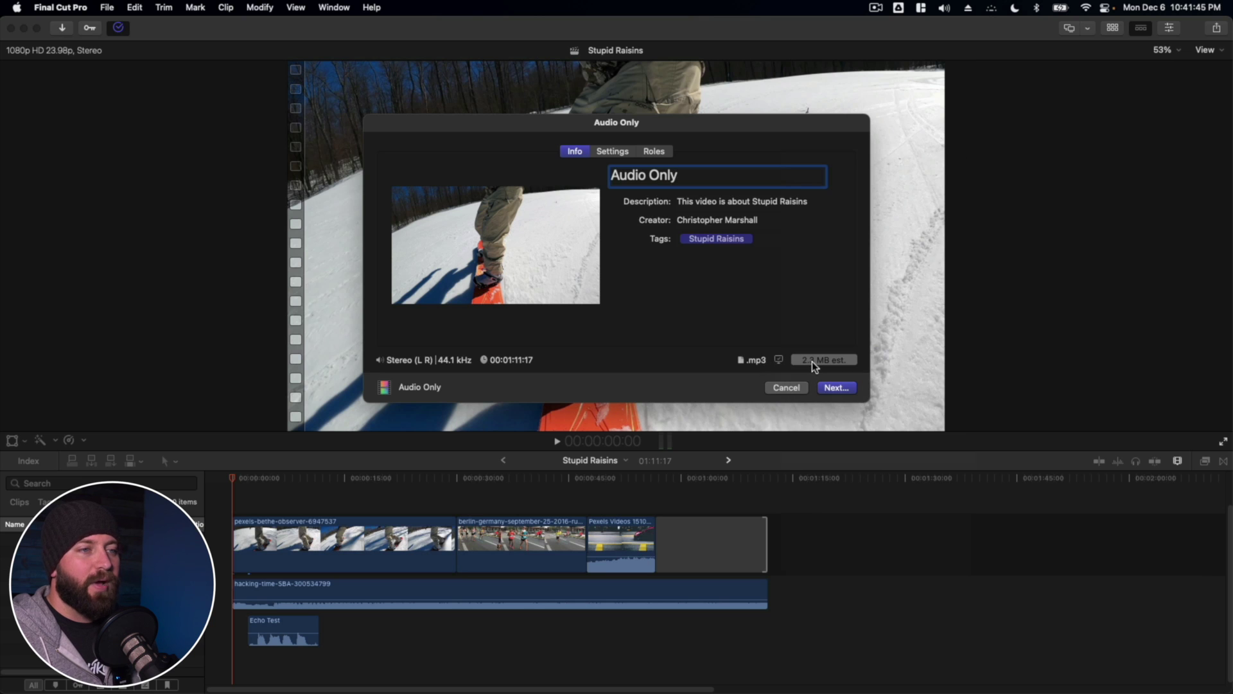
Review the export settings, save Audio Only.mp3 into Documents, and show the background sharing progress
mouse_move(778, 361)
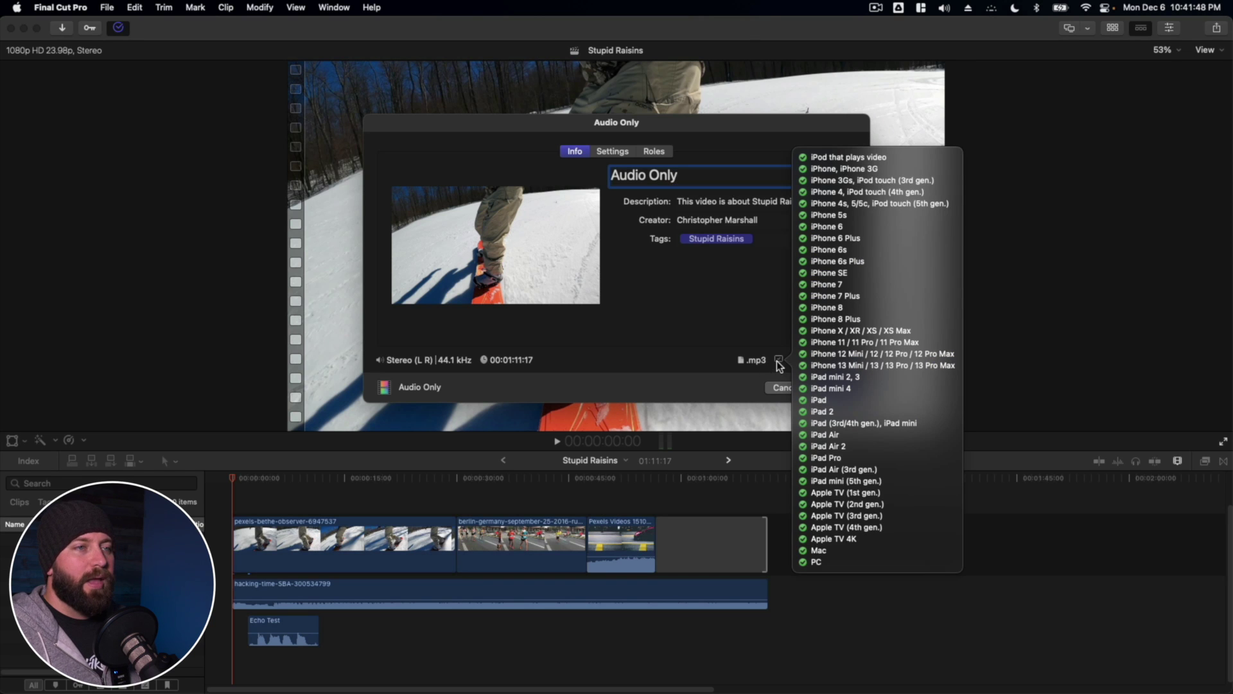
click(608, 153)
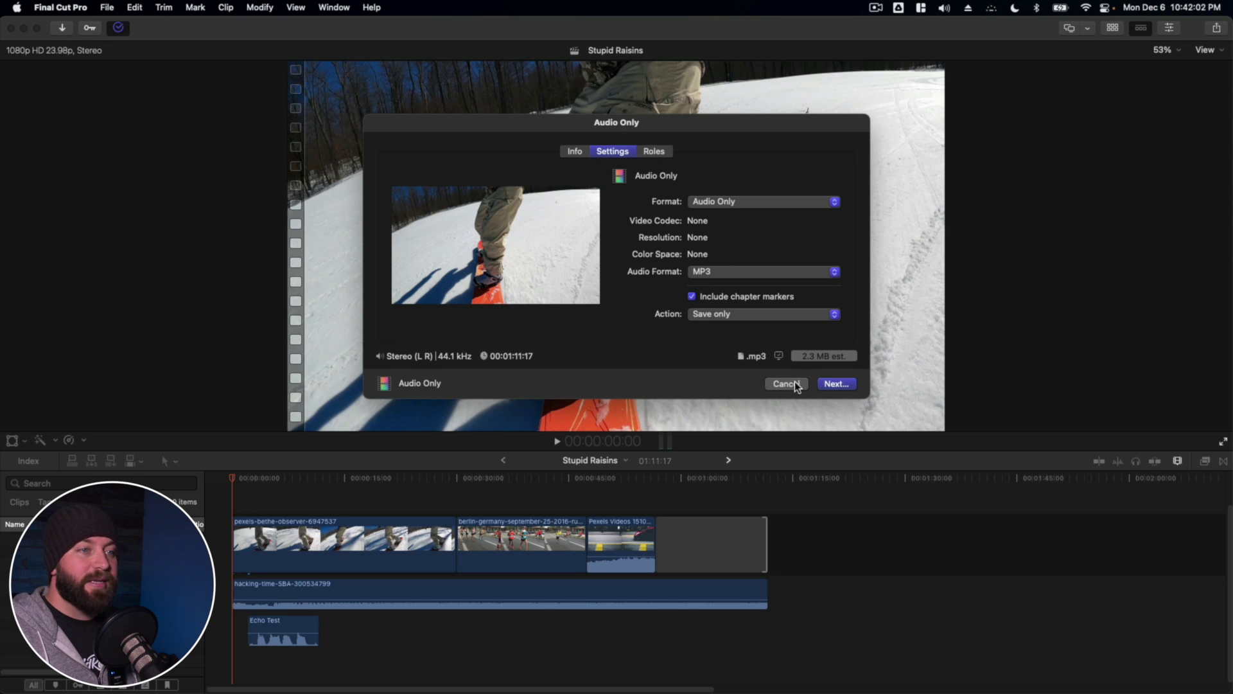
click(836, 383)
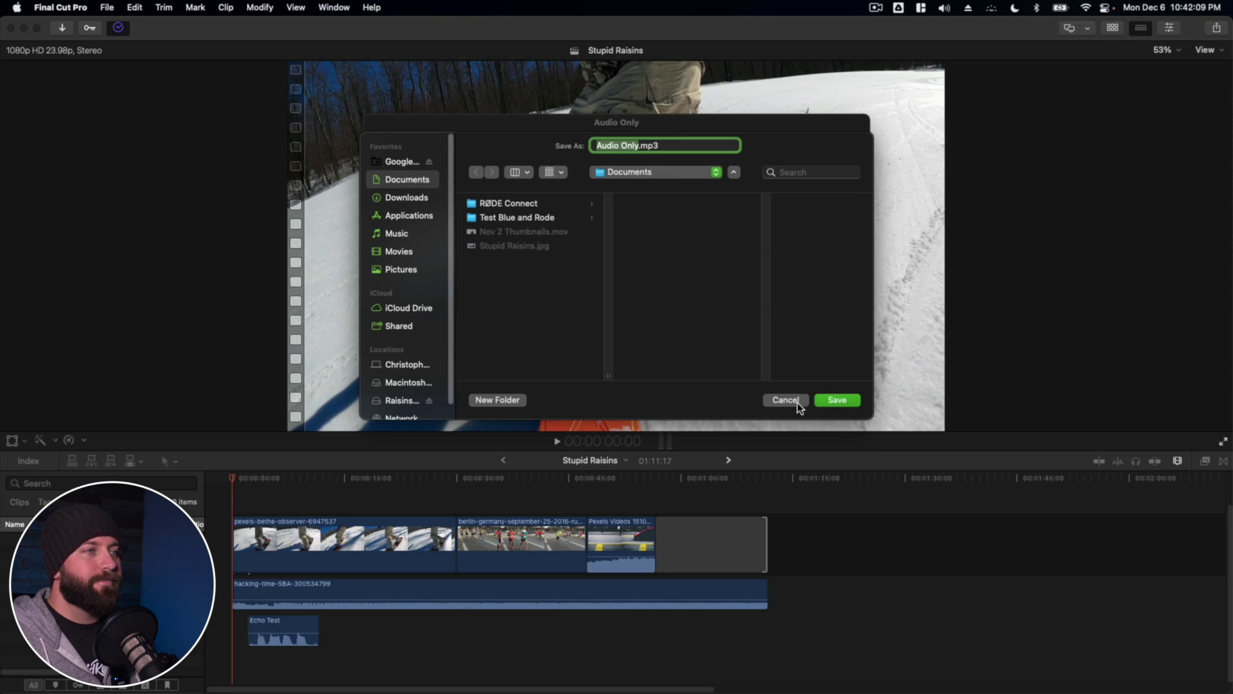
click(841, 399)
click(119, 28)
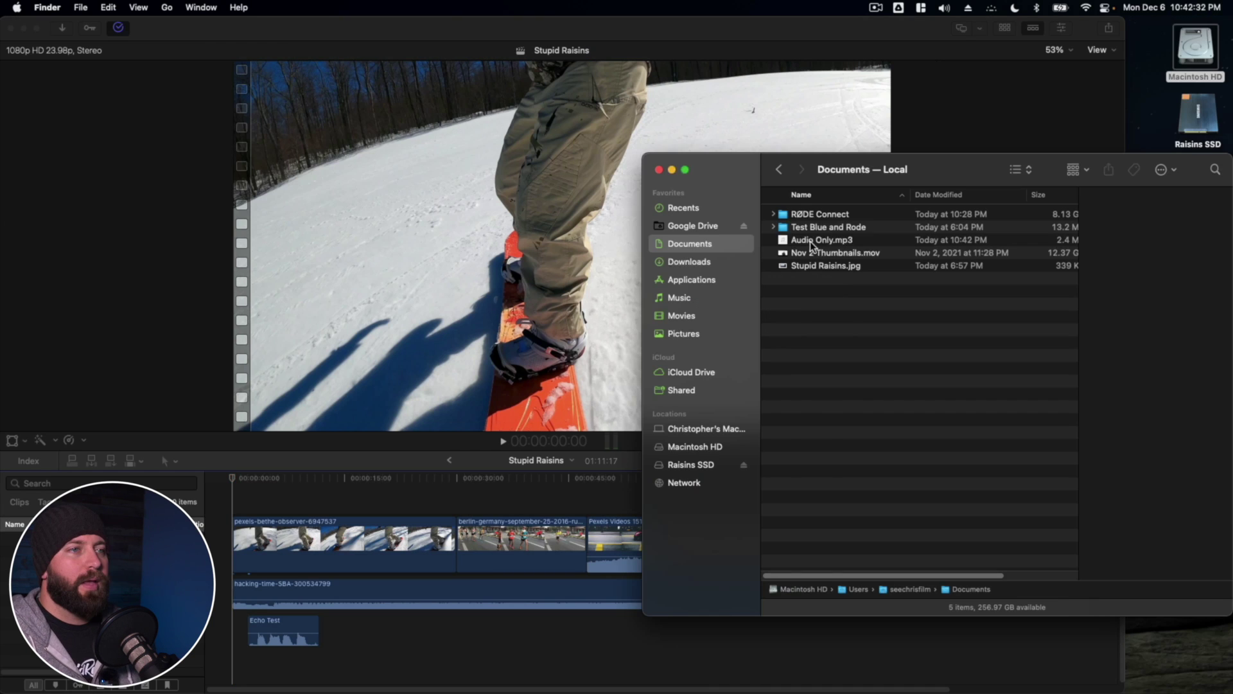
Select Audio Only.mp3 in Documents and preview it with Quick Look
click(810, 242)
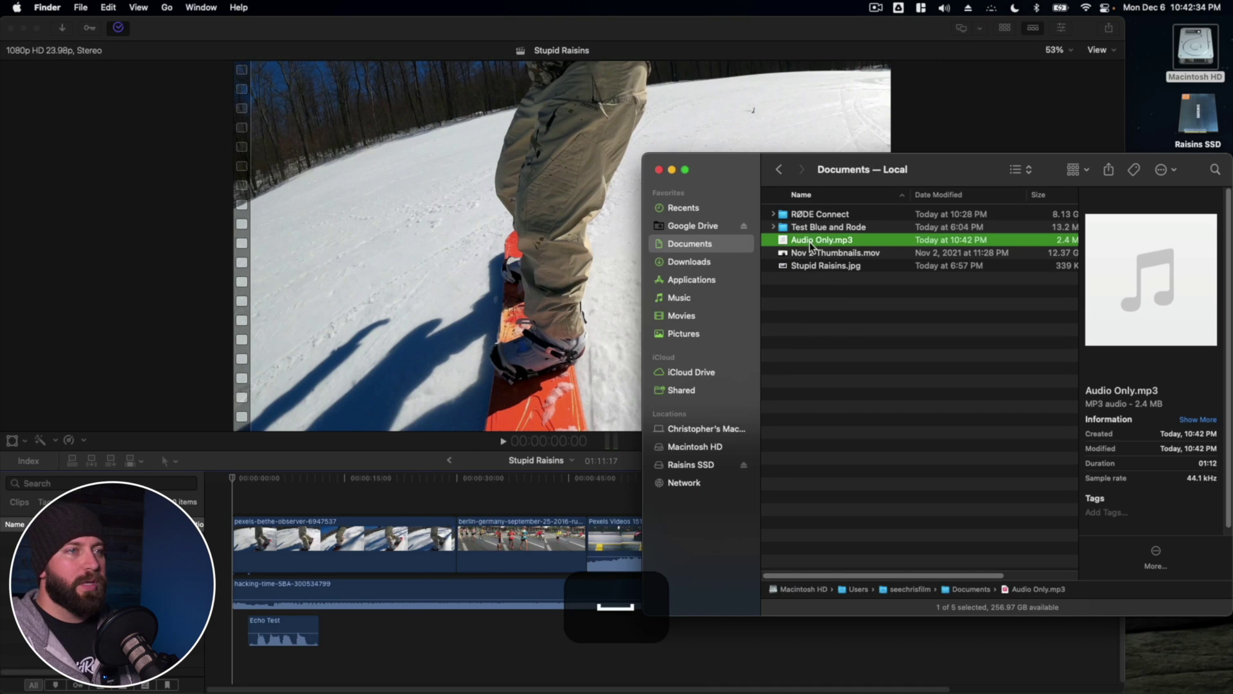
key(space)
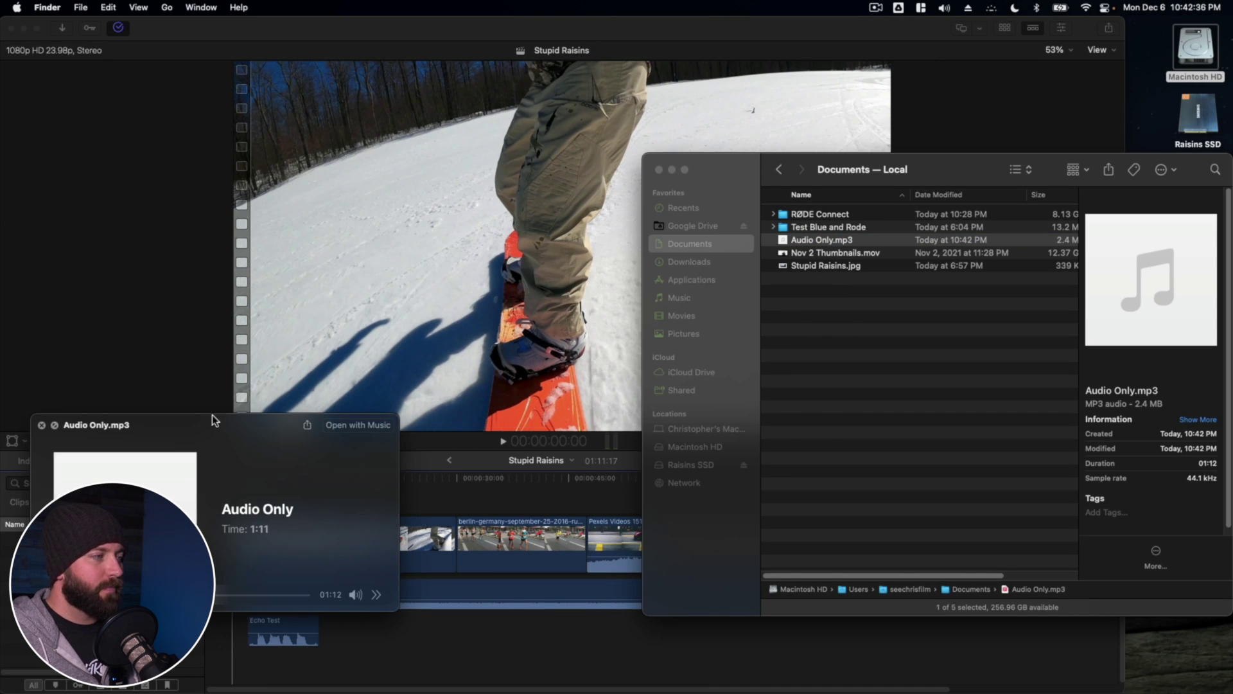